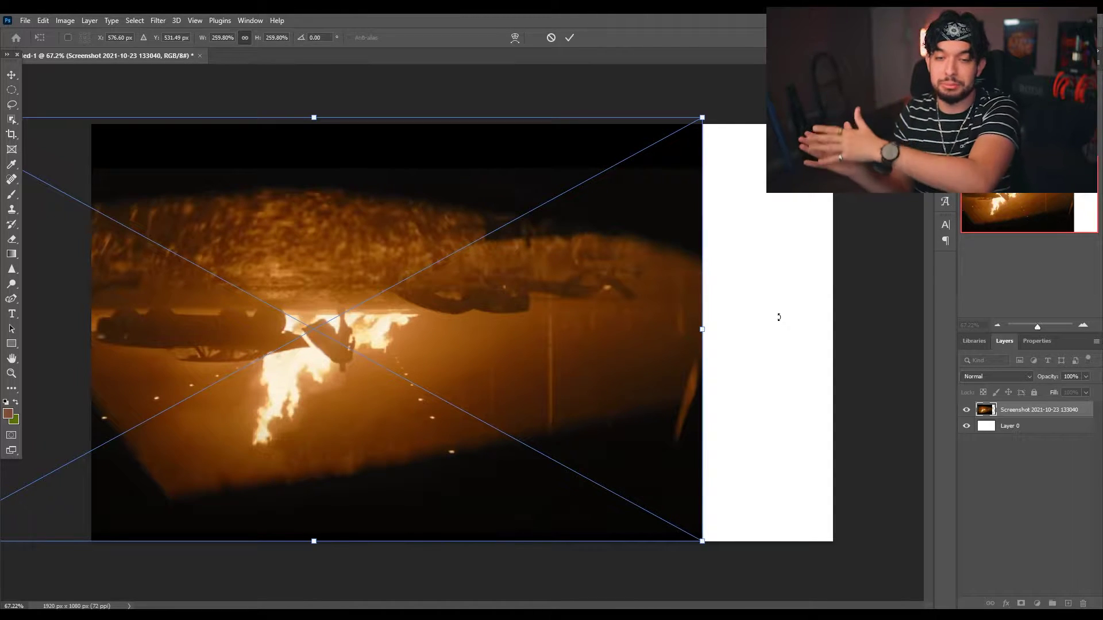
- Shift the placed fire screenshot to the right and commit it, then place the portrait photo 3A1A6048 on a layer above it
left_click_drag(431, 379, 477, 381)
key("Return")
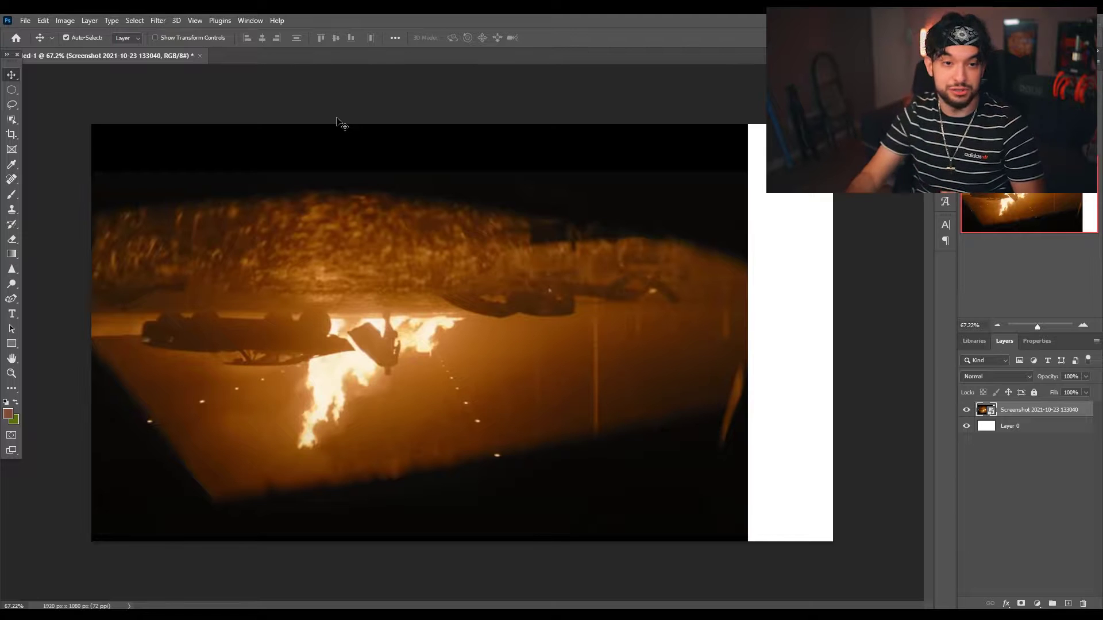
left_click(25, 21)
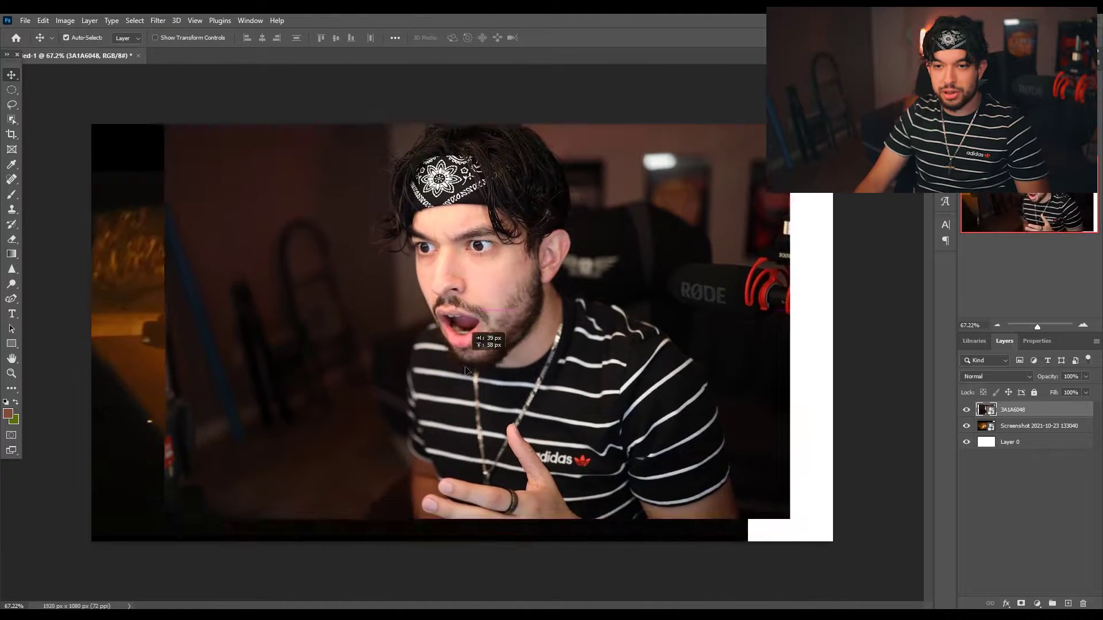
scroll(407, 336, "up", 5)
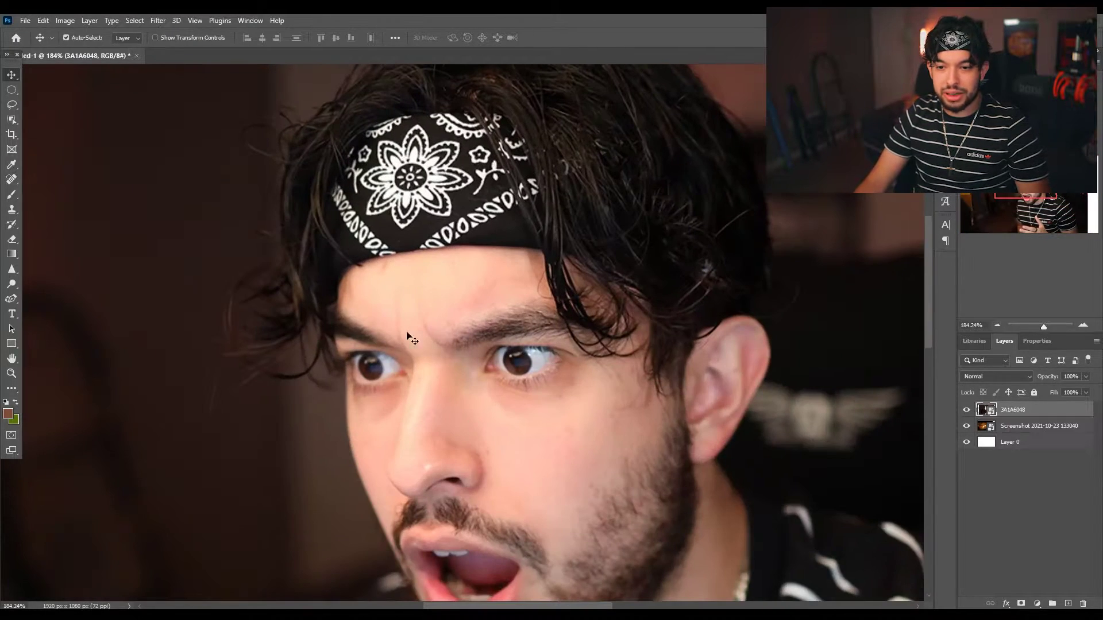
- Sharpen the portrait layer with an Unsharp Mask, adjusting the amount, with a 2.4-pixel radius and a threshold of 0 levels
scroll(473, 304, "down", 5)
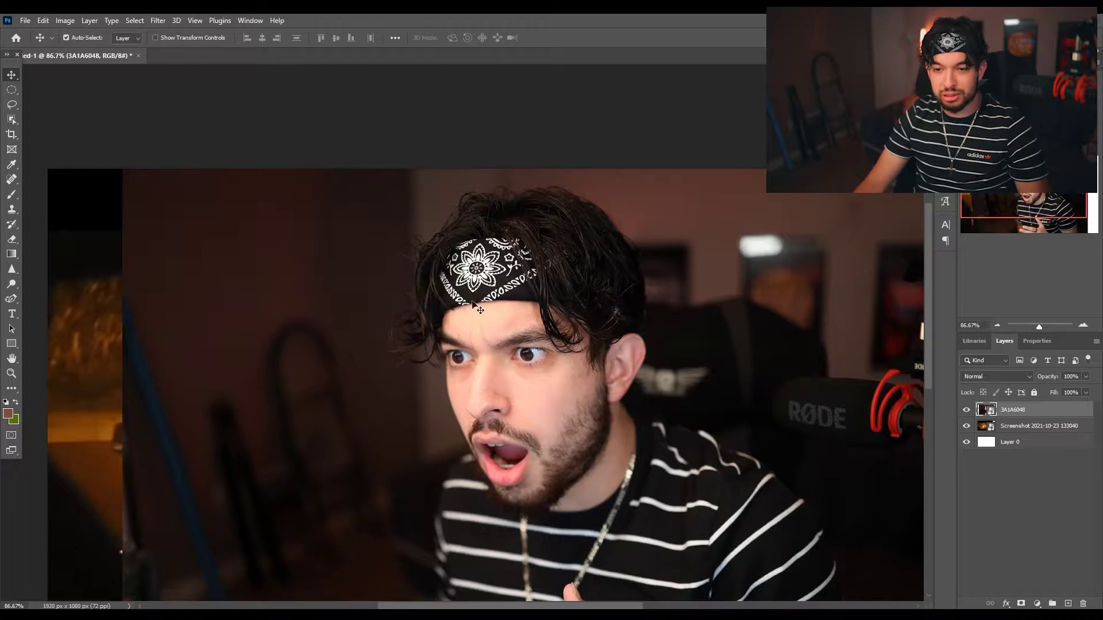
scroll(472, 304, "down", 3)
scroll(373, 277, "up", 2)
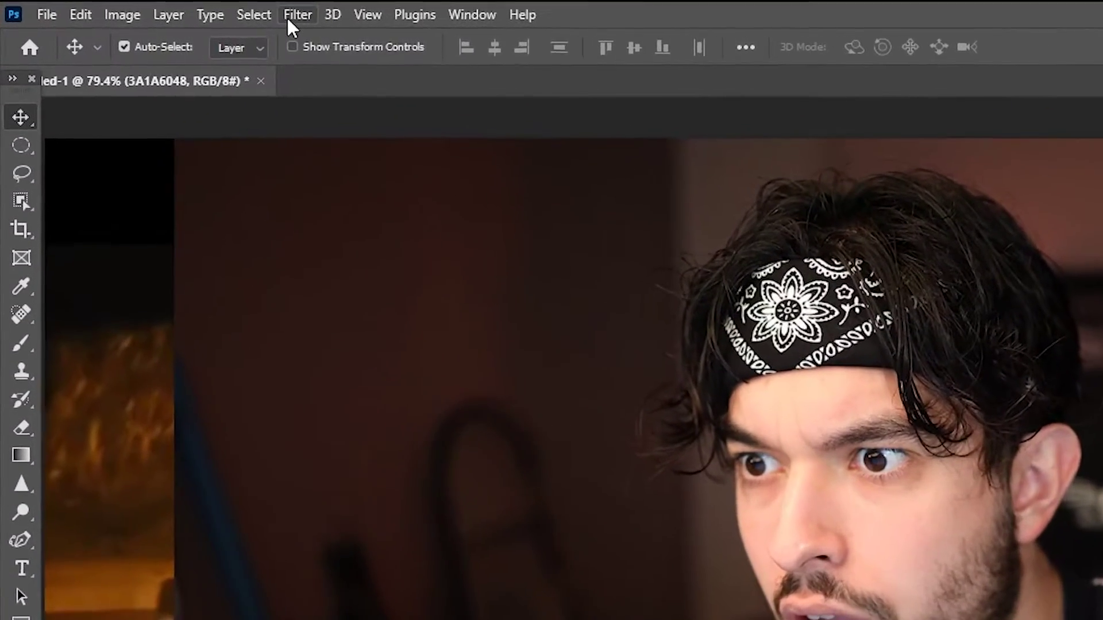
left_click(158, 20)
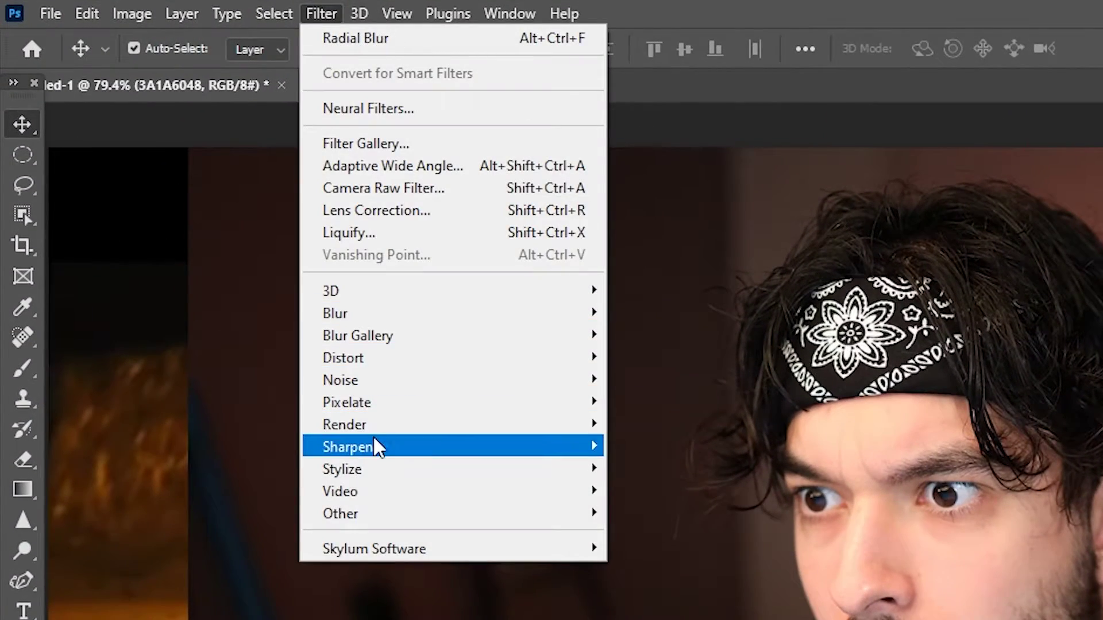
mouse_move(379, 447)
left_click(741, 559)
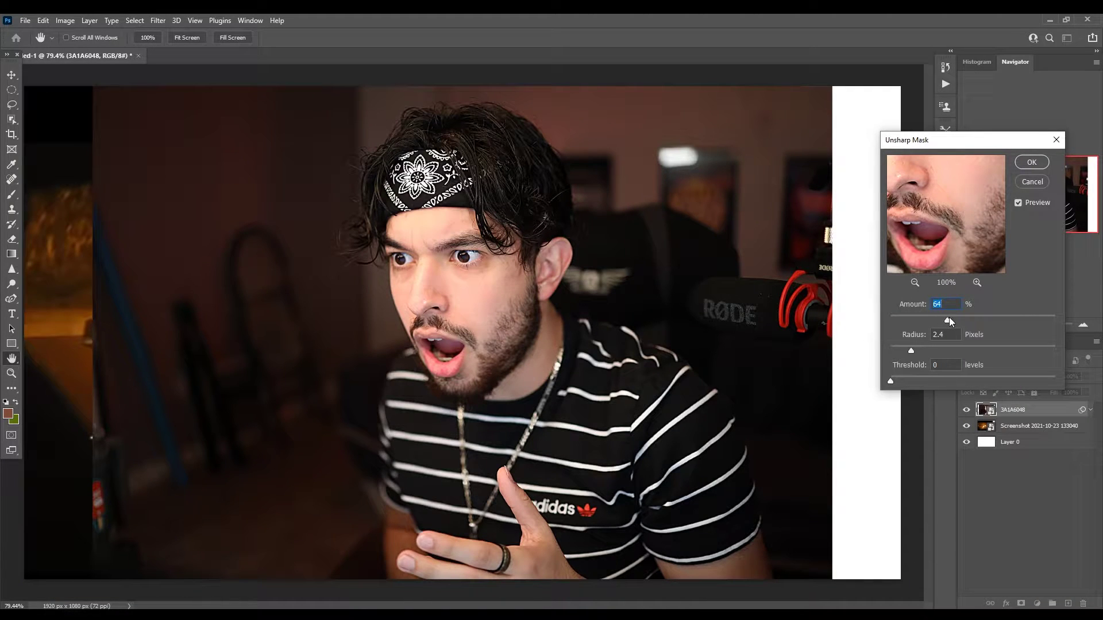
left_click_drag(939, 322, 938, 324)
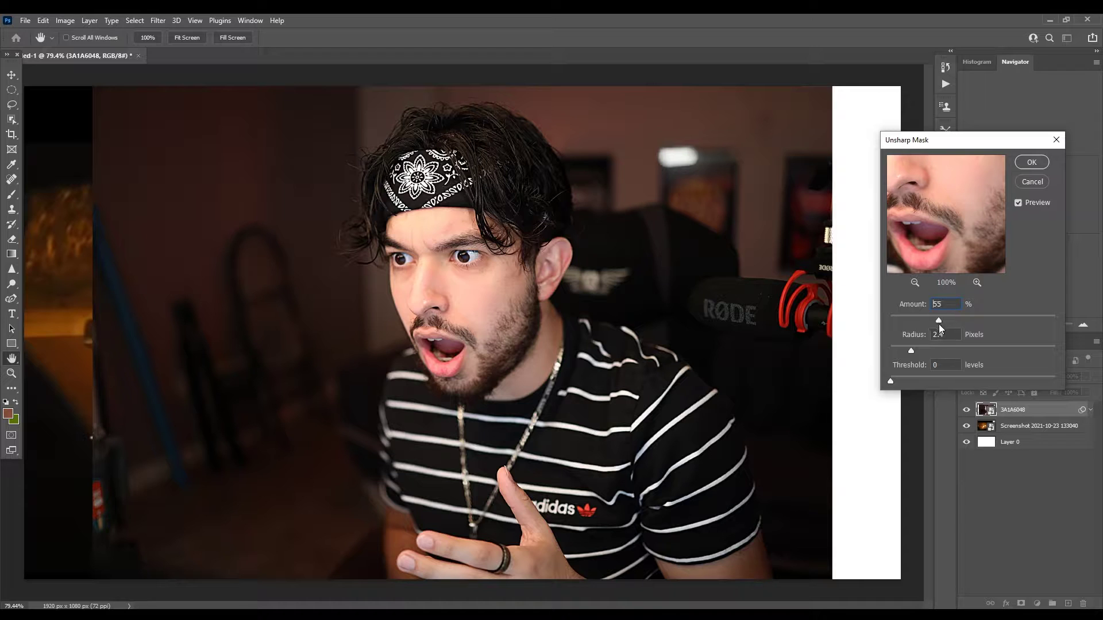
left_click(1035, 166)
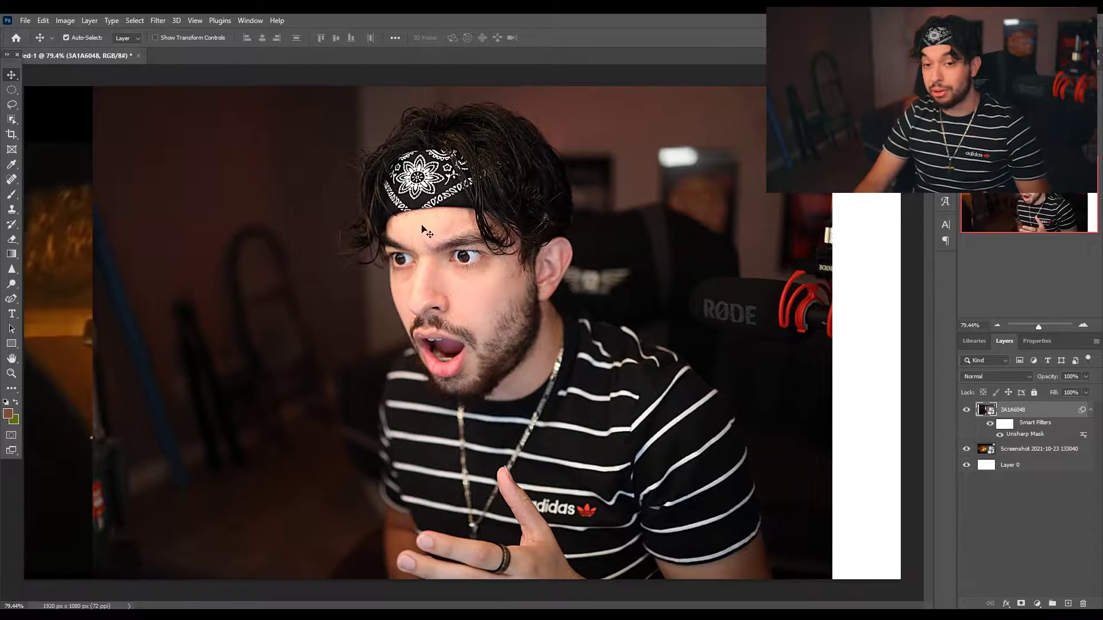
- Rasterize the portrait layer 3A1A6048, keeping the photo in its original position
left_click_drag(492, 369, 577, 368)
key("ctrl+z")
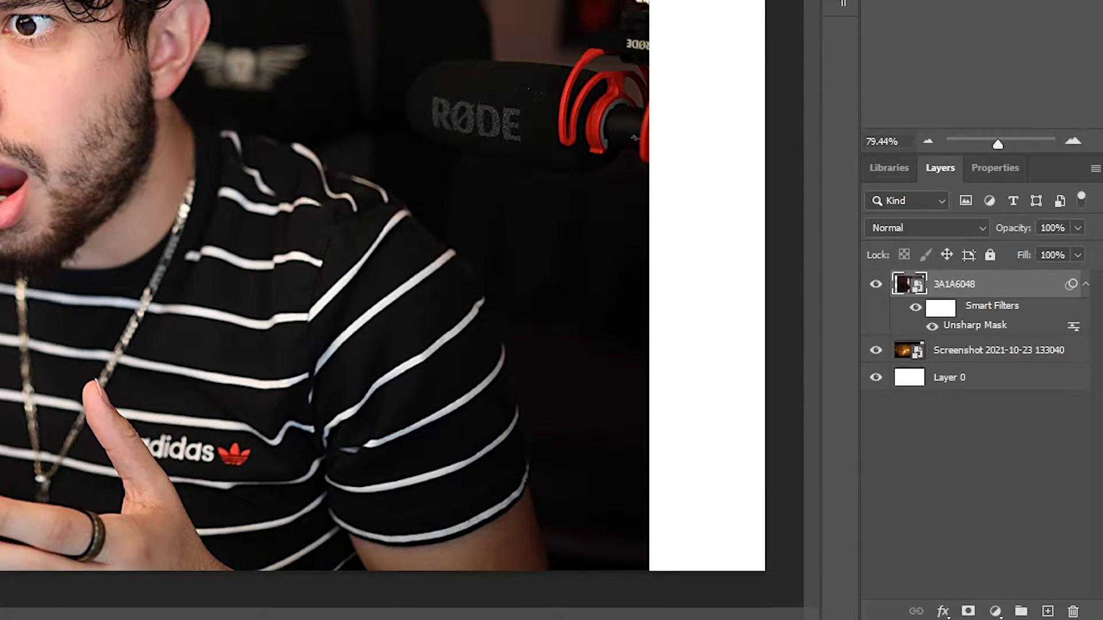
right_click(992, 287)
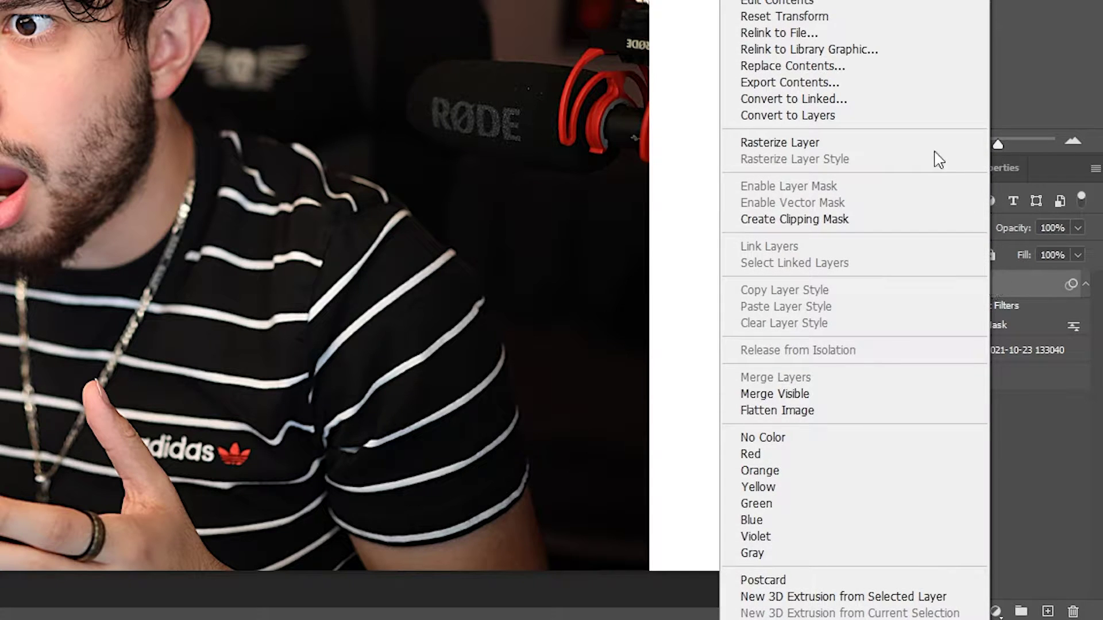
left_click(901, 145)
left_click_drag(198, 150, 354, 193)
key("ctrl+z")
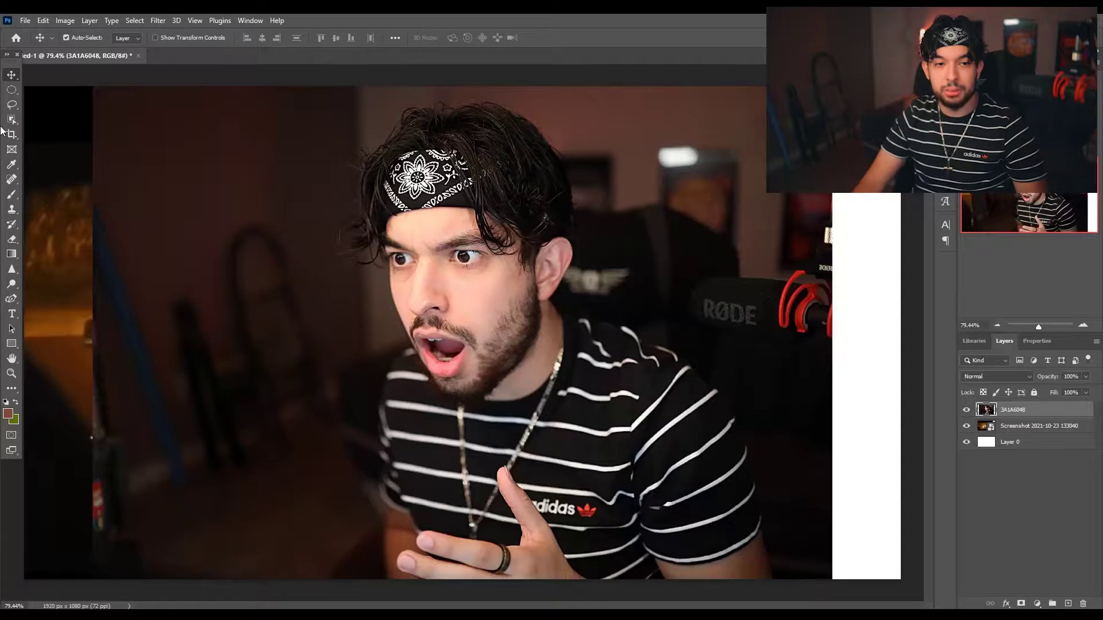
- Select the man in the portrait with the Object Selection Tool
left_click(11, 119)
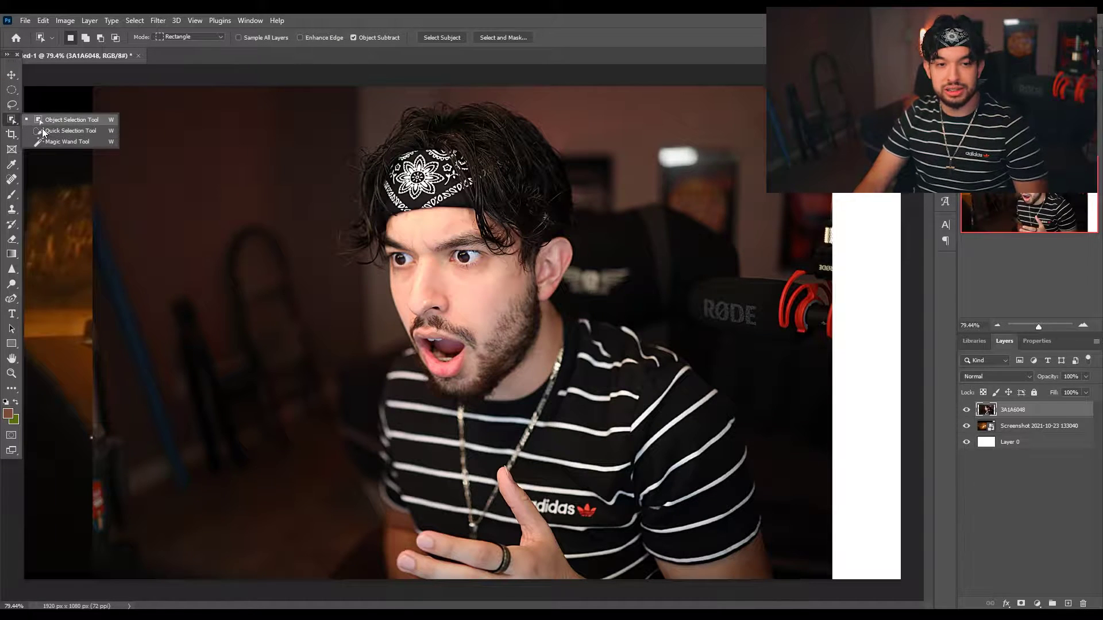
left_click(53, 121)
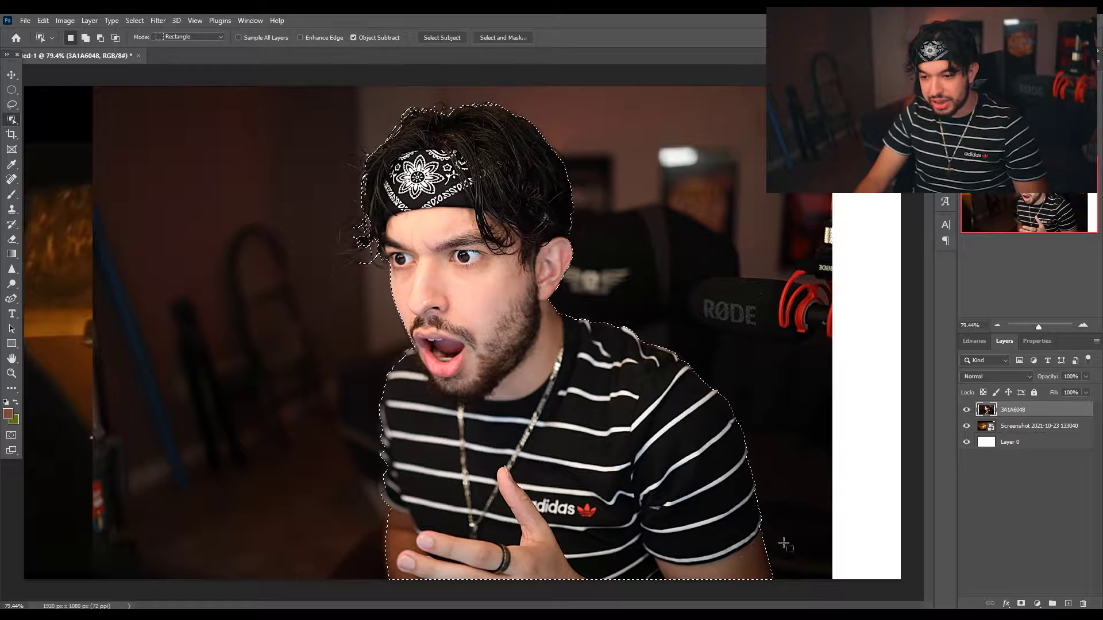
- Trace a closed Pen tool path around the blurred sleeve edge near the man's ringed hand, where the selection cuts into the striped shirt
scroll(380, 477, "up", 3)
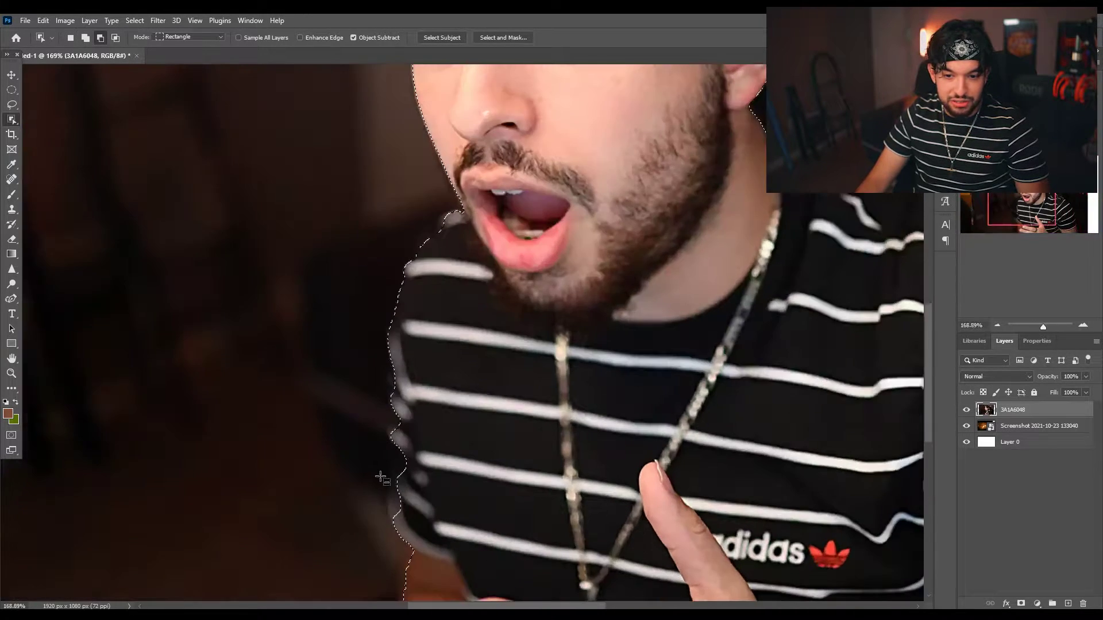
scroll(379, 477, "up", 2)
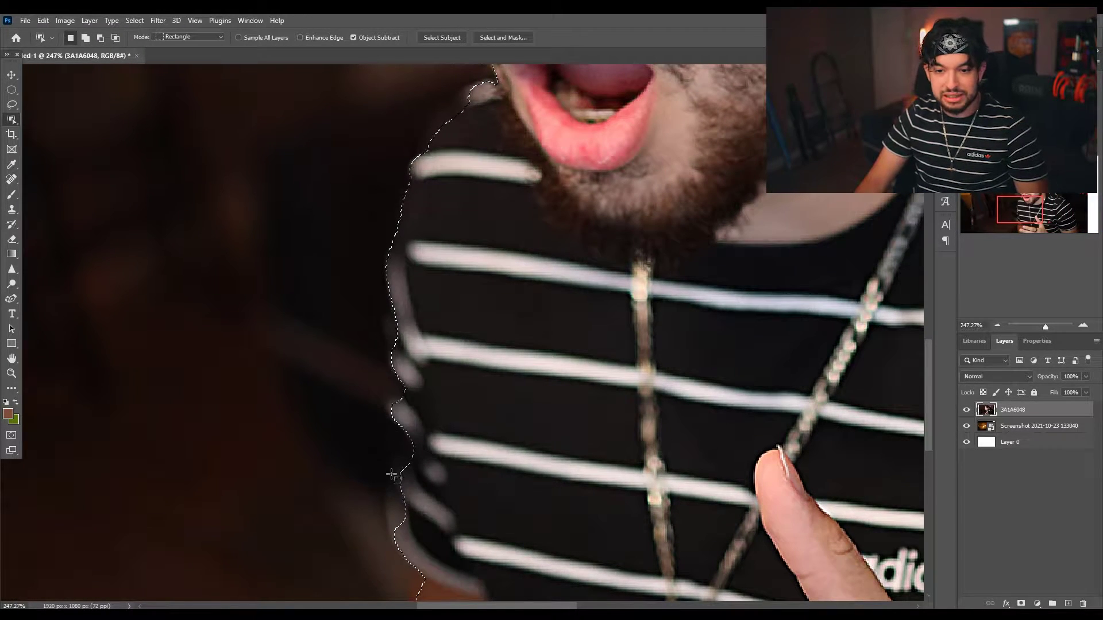
left_click(11, 298)
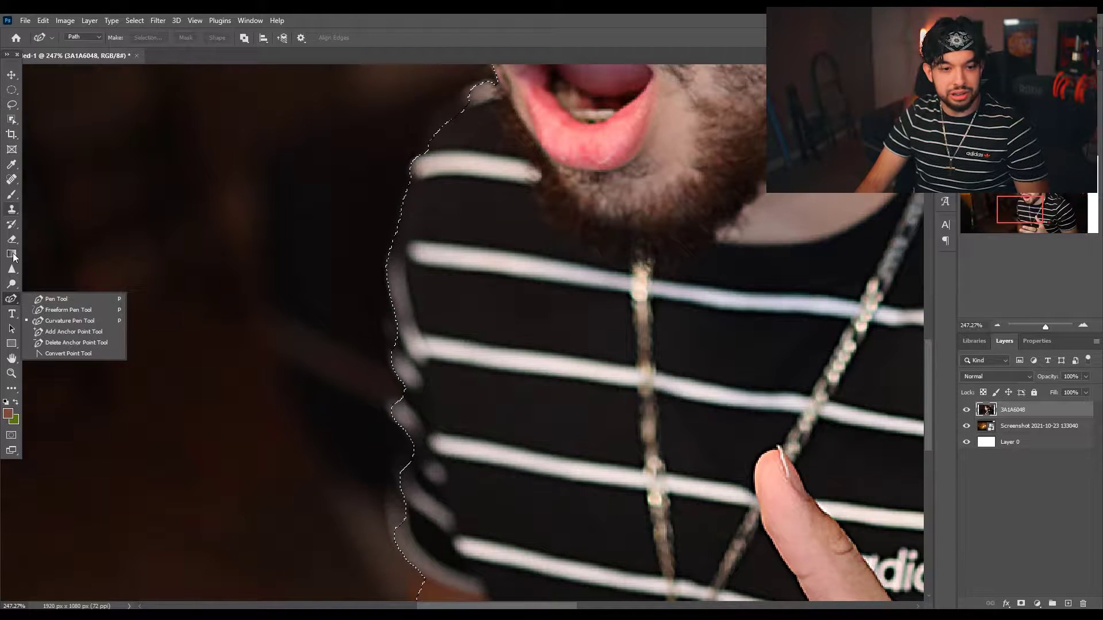
left_click(12, 301)
right_click(12, 301)
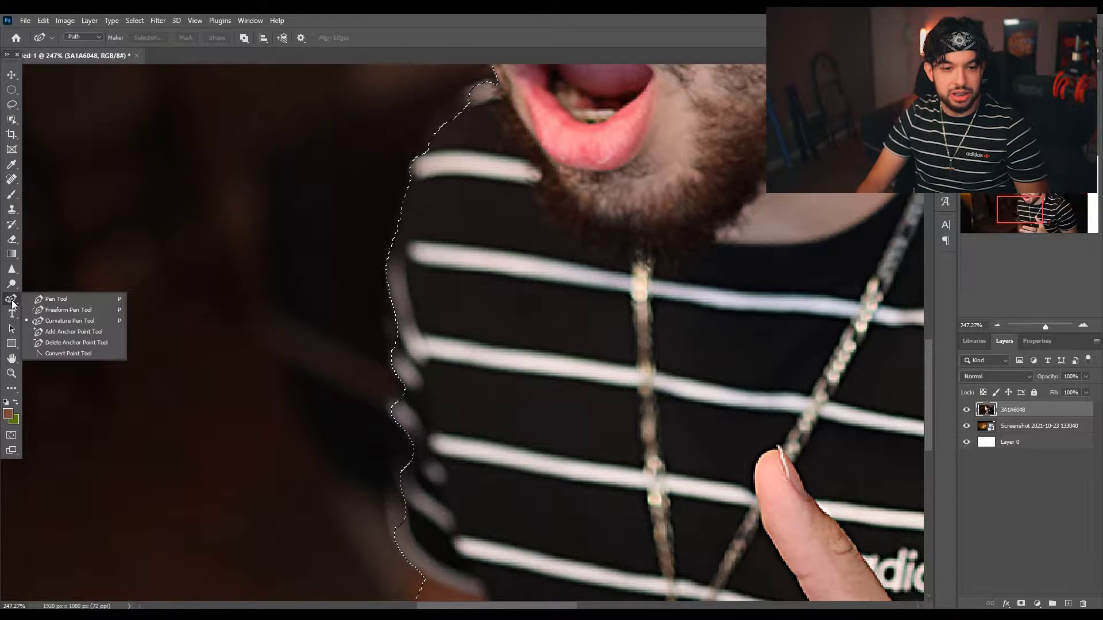
left_click(58, 302)
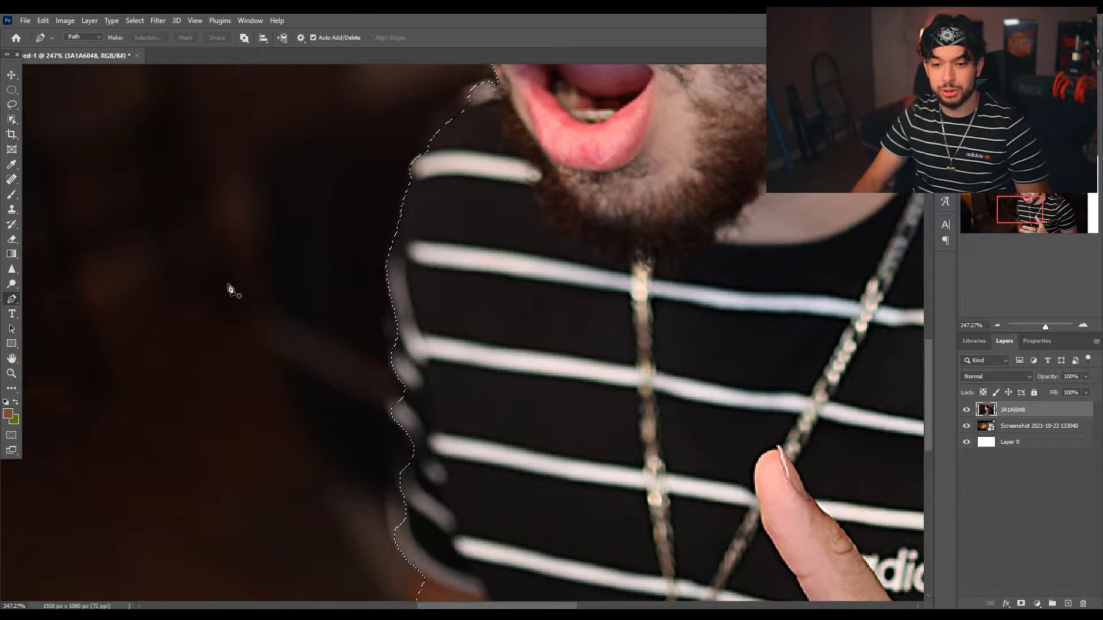
left_click_drag(510, 408, 562, 300)
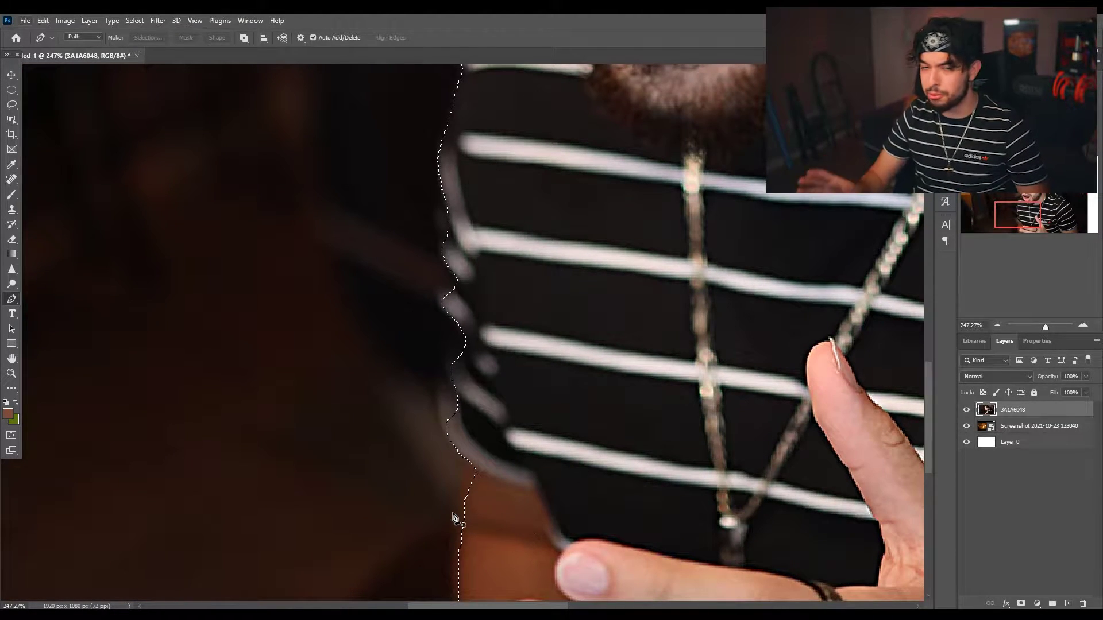
scroll(438, 504, "up", 3)
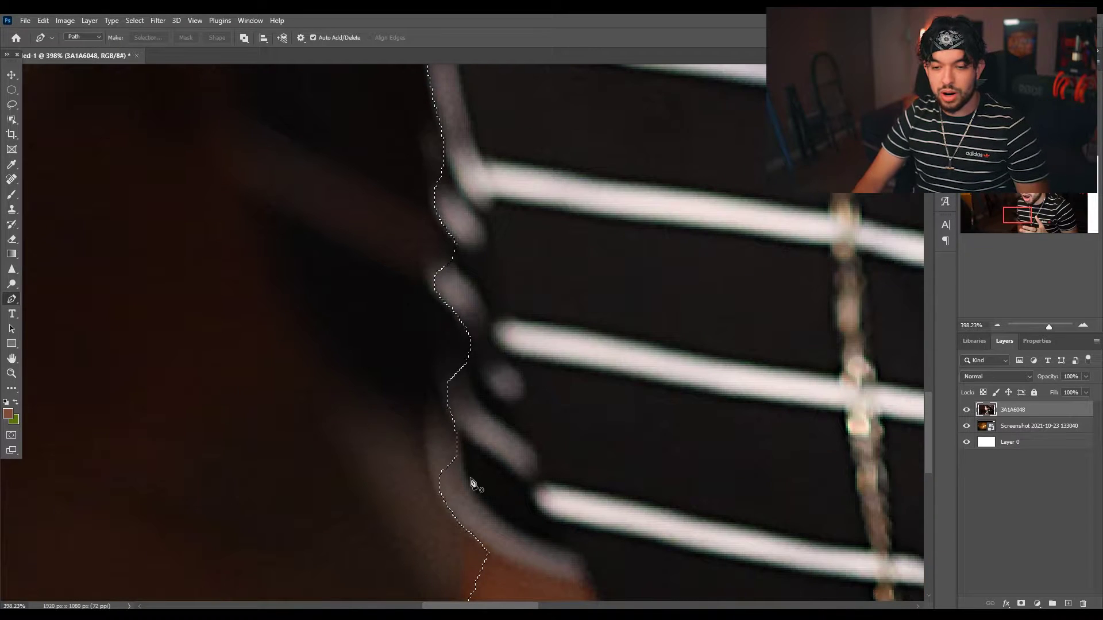
left_click(451, 513)
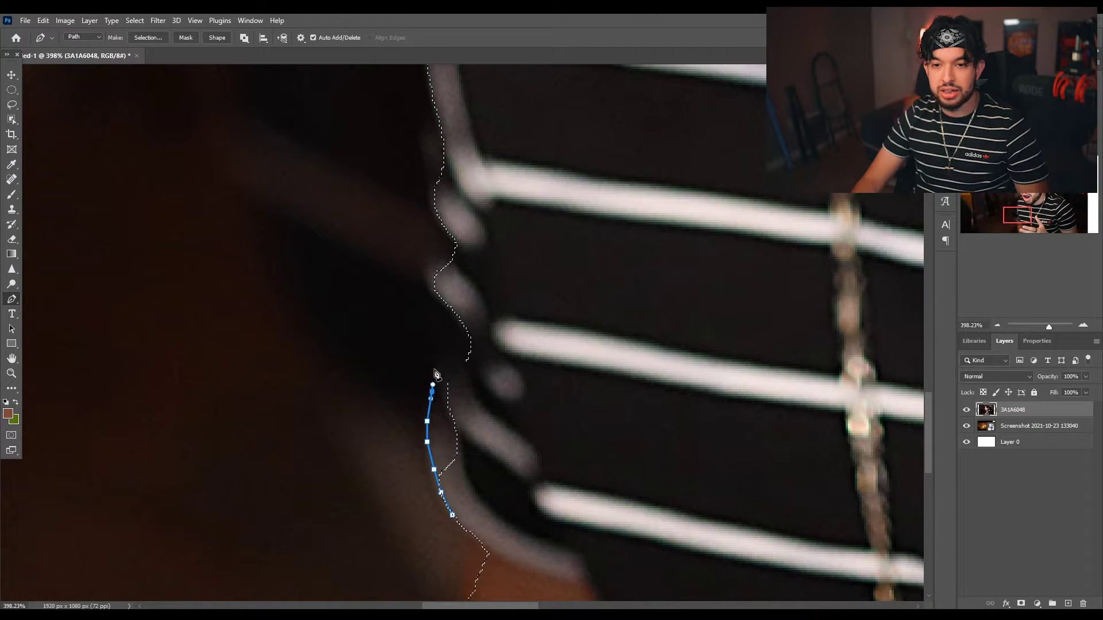
left_click(434, 250)
left_click(444, 226)
left_click(454, 164)
left_click(512, 167)
left_click(539, 201)
left_click(545, 234)
left_click(539, 278)
left_click(534, 311)
left_click_drag(532, 332, 533, 344)
left_click(519, 417)
left_click(519, 428)
left_click(516, 472)
left_click_drag(514, 488, 512, 496)
left_click_drag(508, 510, 506, 514)
left_click(453, 517)
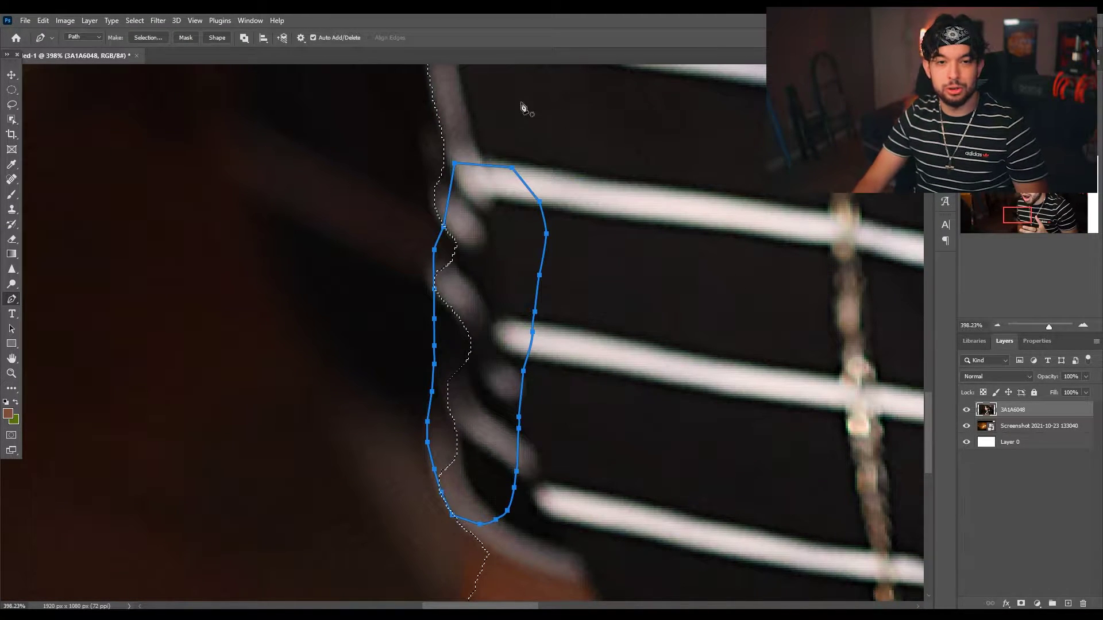
- Convert the sleeve path to a selection with a feather radius of 0 pixels, adding it to the existing selection
left_click(150, 39)
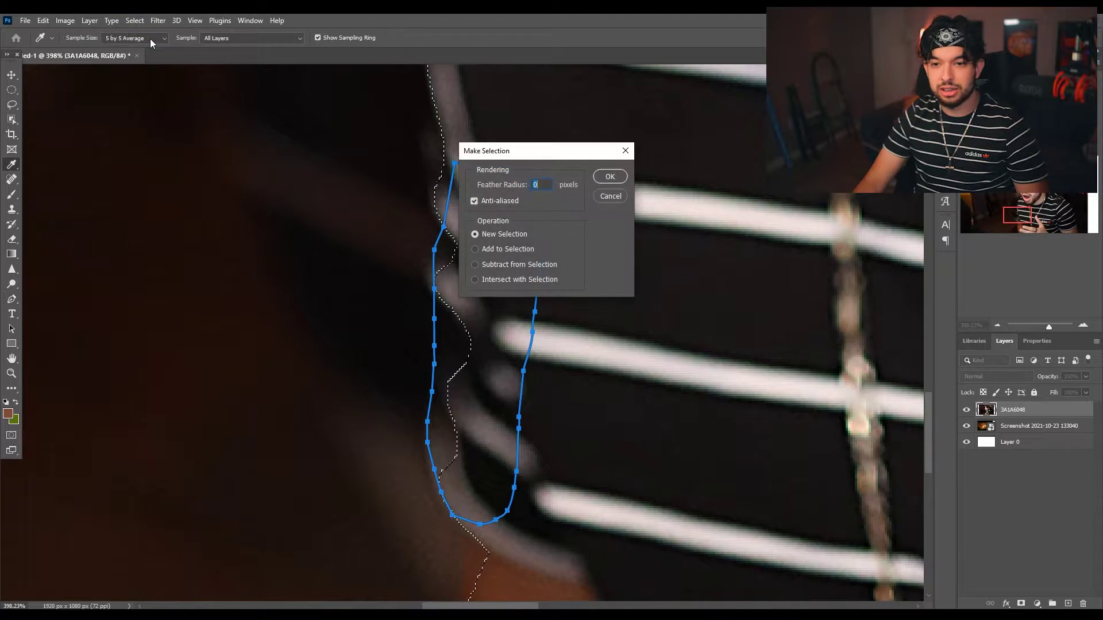
left_click(485, 250)
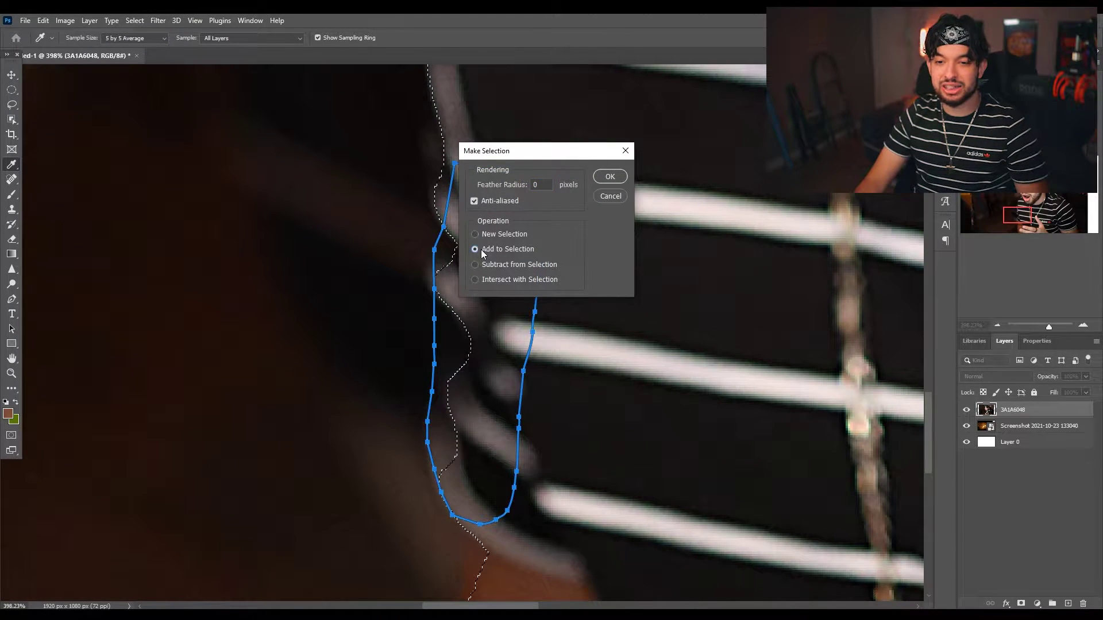
left_click(609, 177)
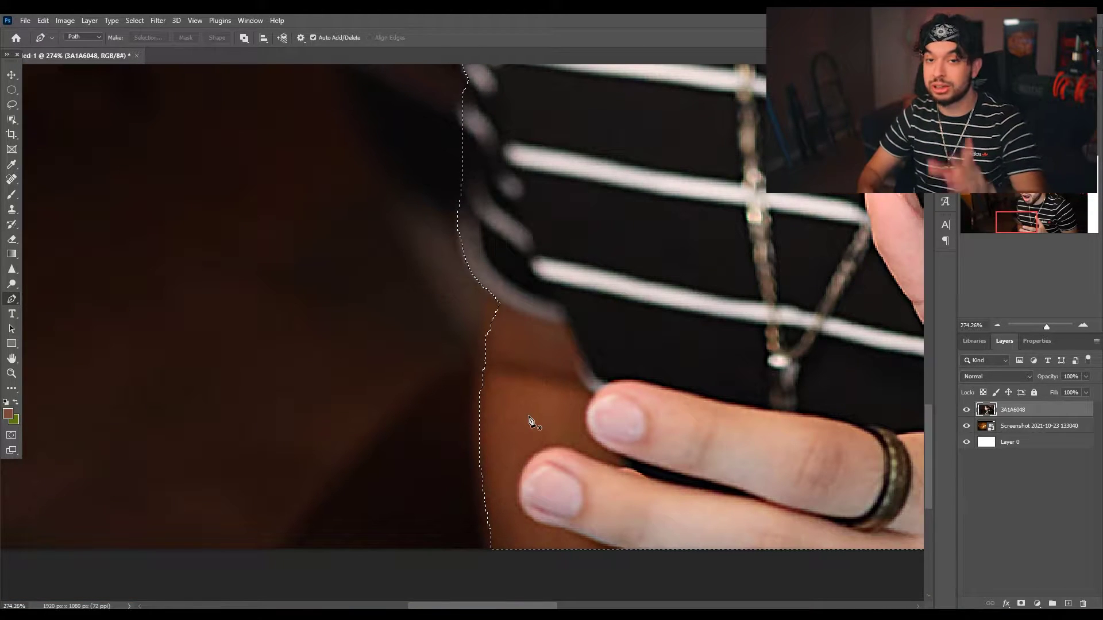
- Trace a closed Pen tool path along the outer edge of the other arm, from the sleeve hem down to the photo's lower border
left_click_drag(545, 486, 542, 451)
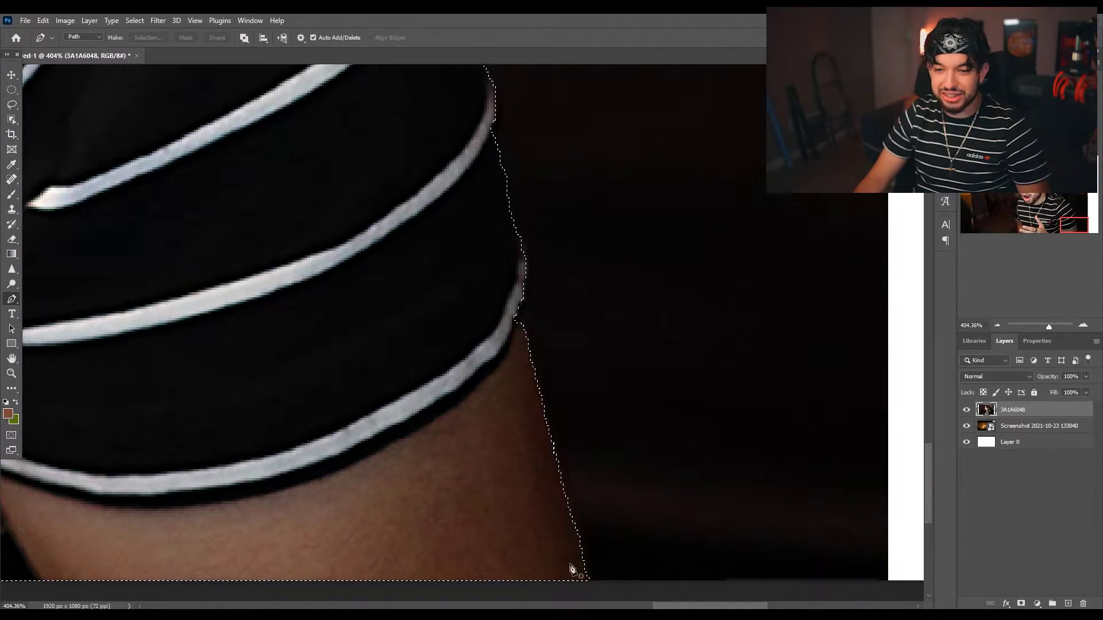
left_click(517, 325)
left_click(534, 370)
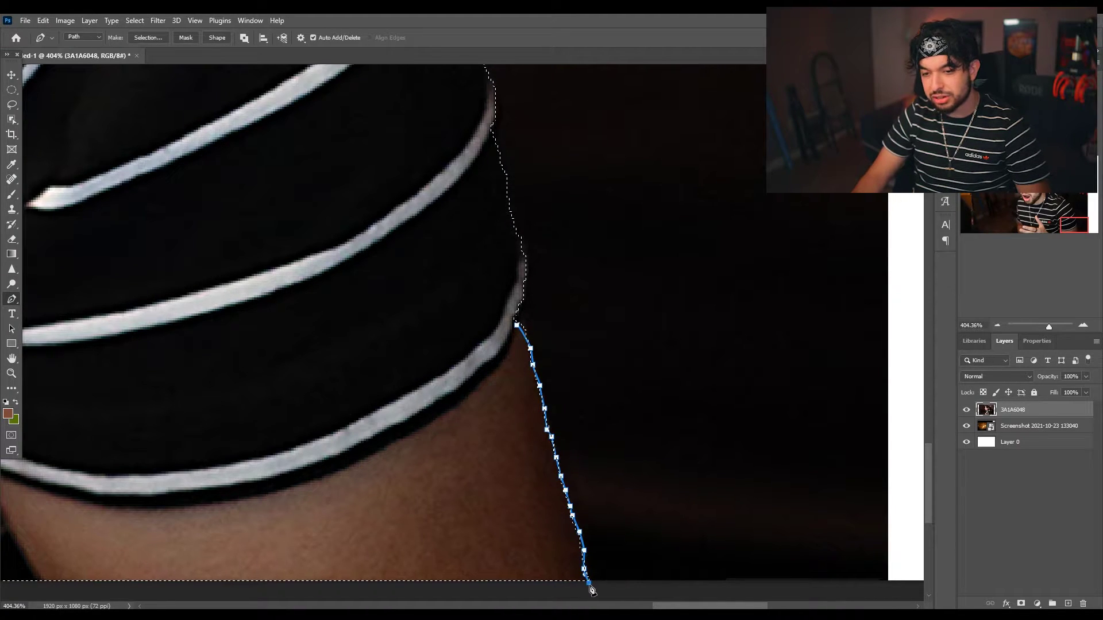
left_click(449, 432)
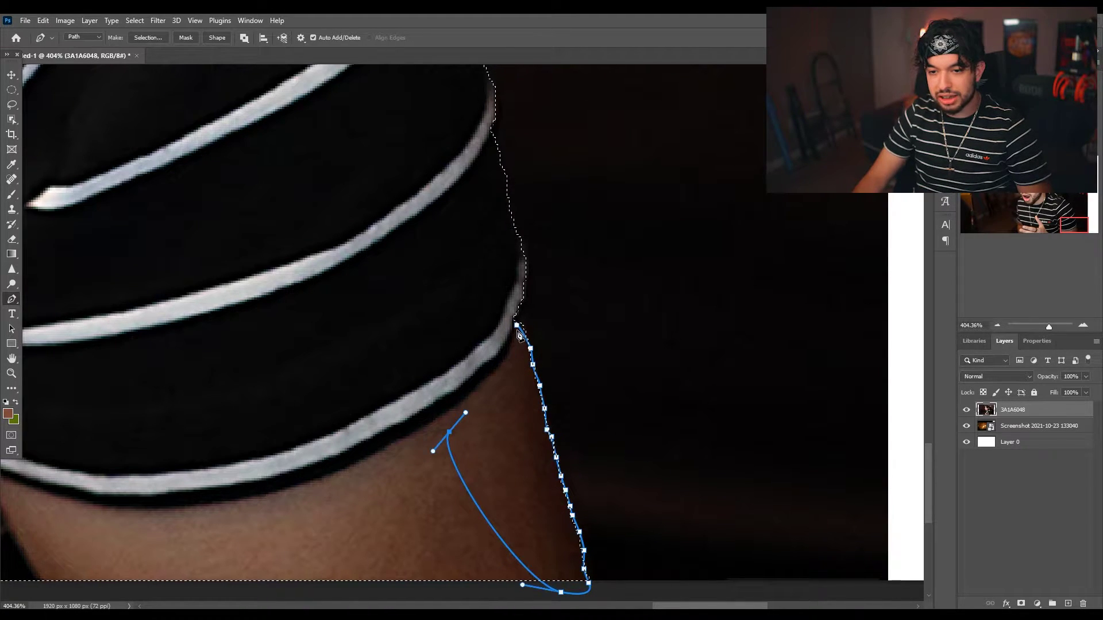
- Add the arm path to the existing selection with a feather radius of 0 pixels
left_click(138, 37)
left_click(474, 248)
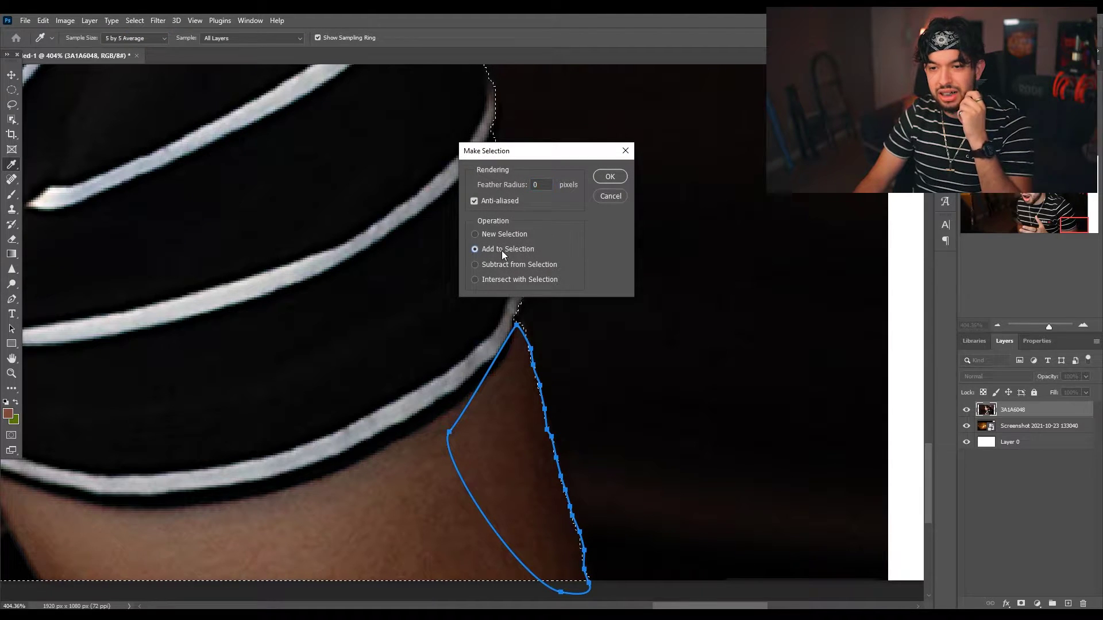
left_click(610, 181)
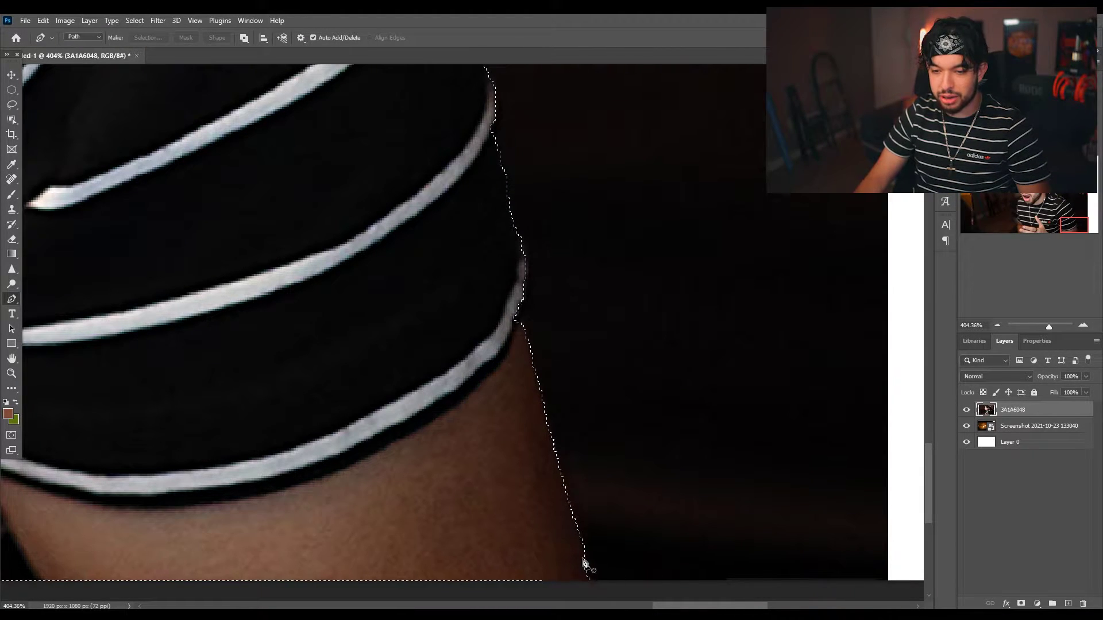
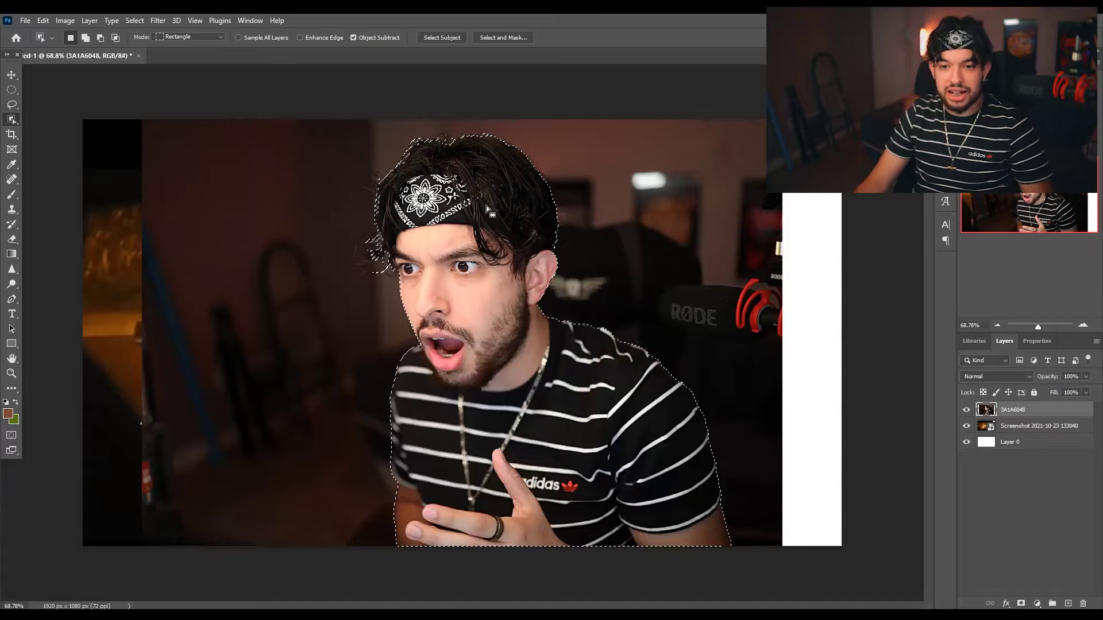
- Copy the selected man from the portrait photo onto a new layer
scroll(288, 207, "up", 5)
scroll(357, 259, "up", 3)
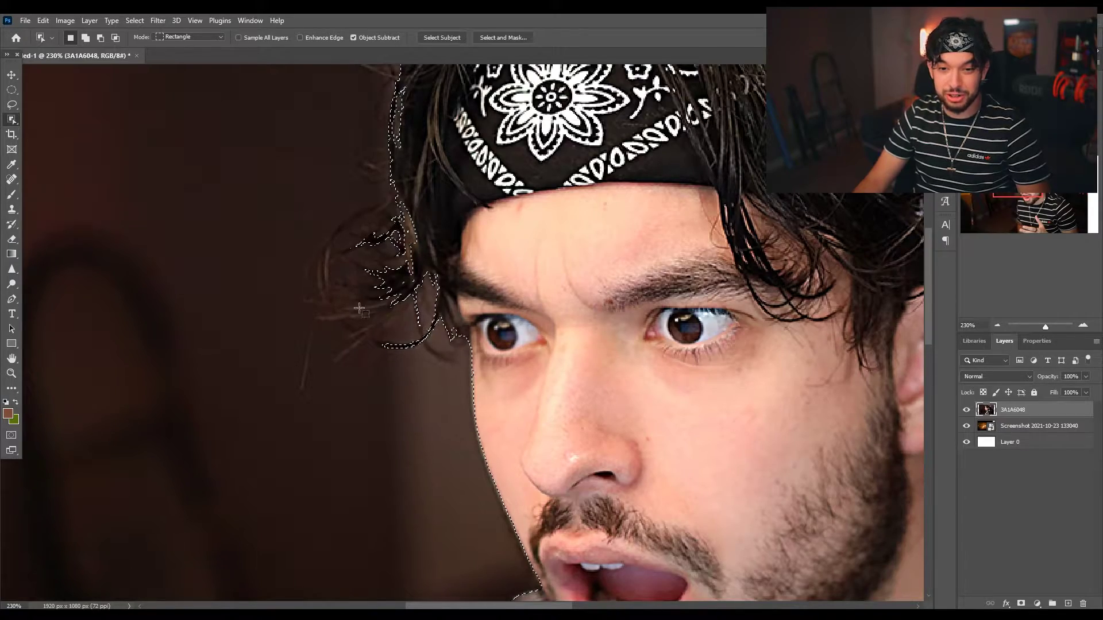
scroll(488, 310, "down", 4)
scroll(602, 353, "up", 3)
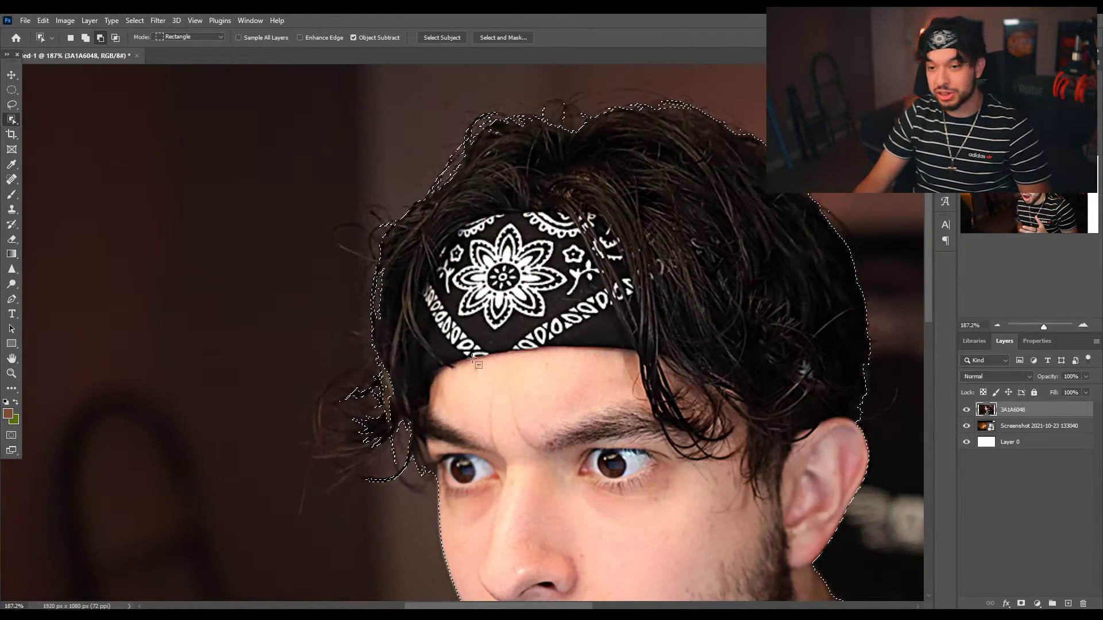
scroll(591, 382, "down", 6)
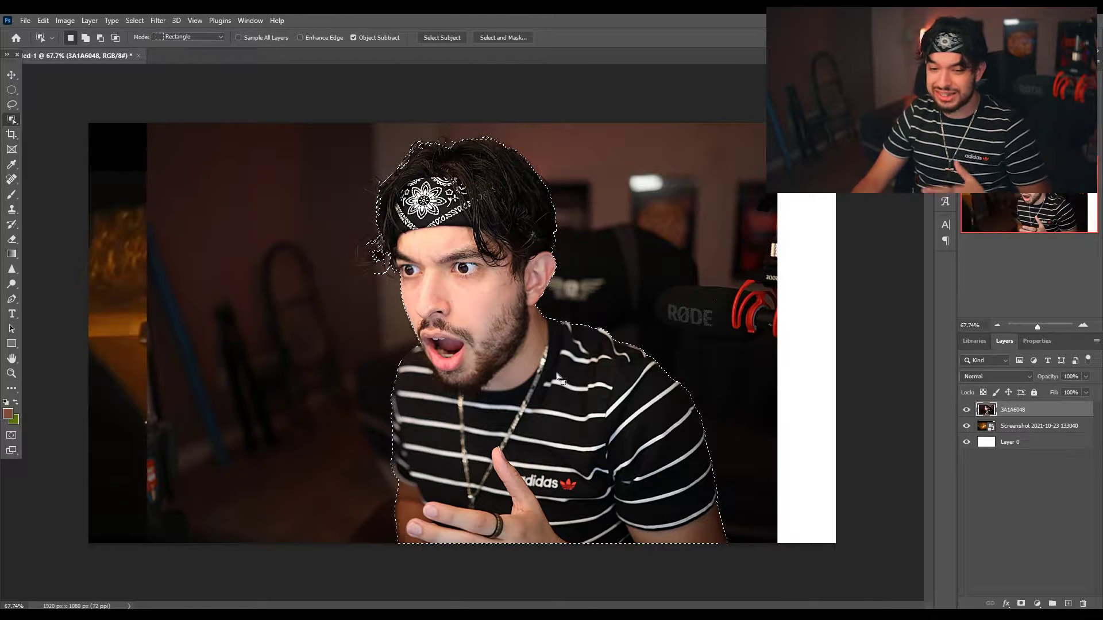
scroll(492, 324, "down", 1)
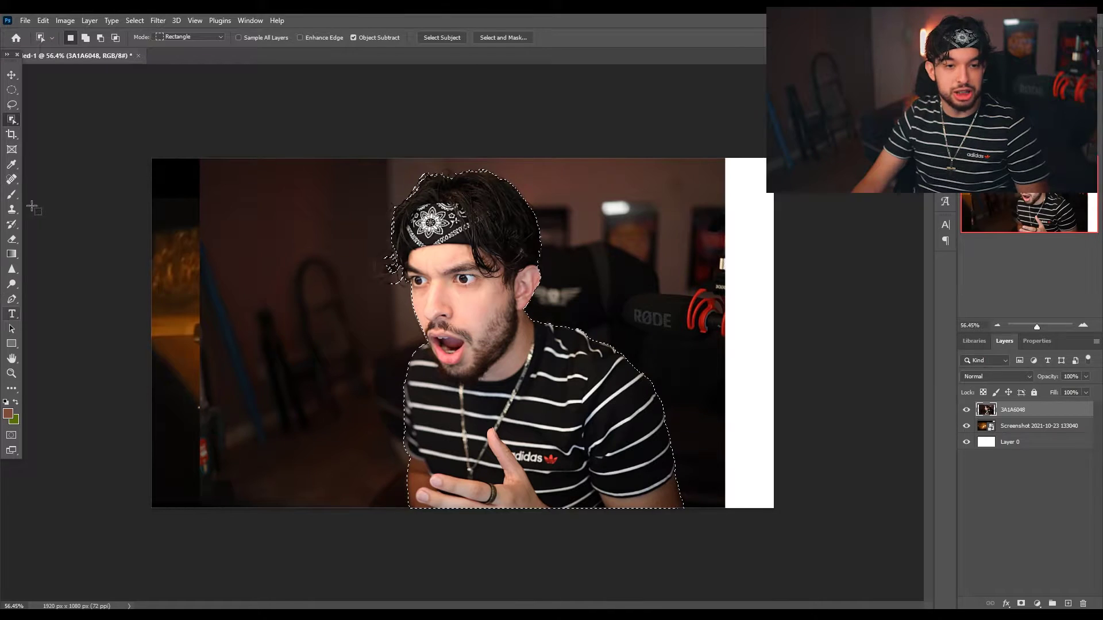
right_click(12, 119)
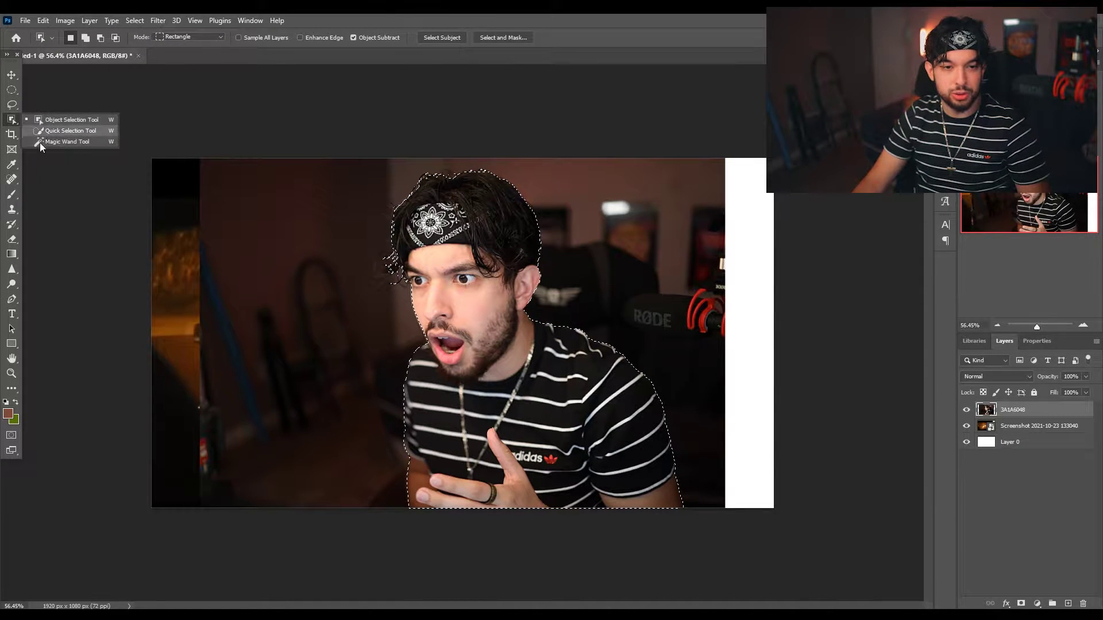
left_click(503, 397)
right_click(503, 396)
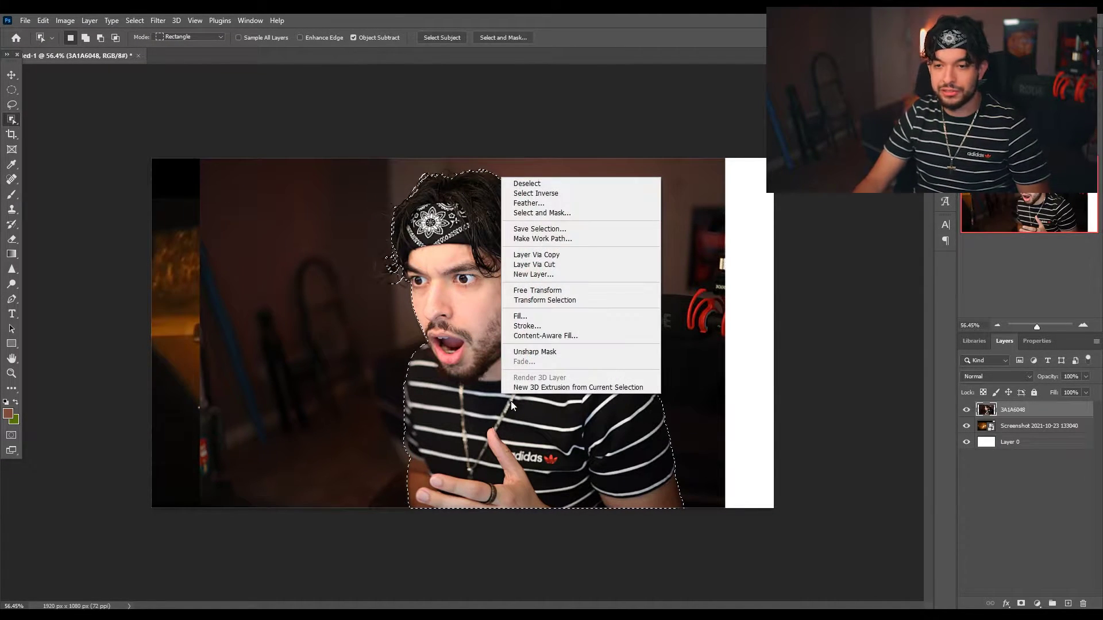
left_click(550, 255)
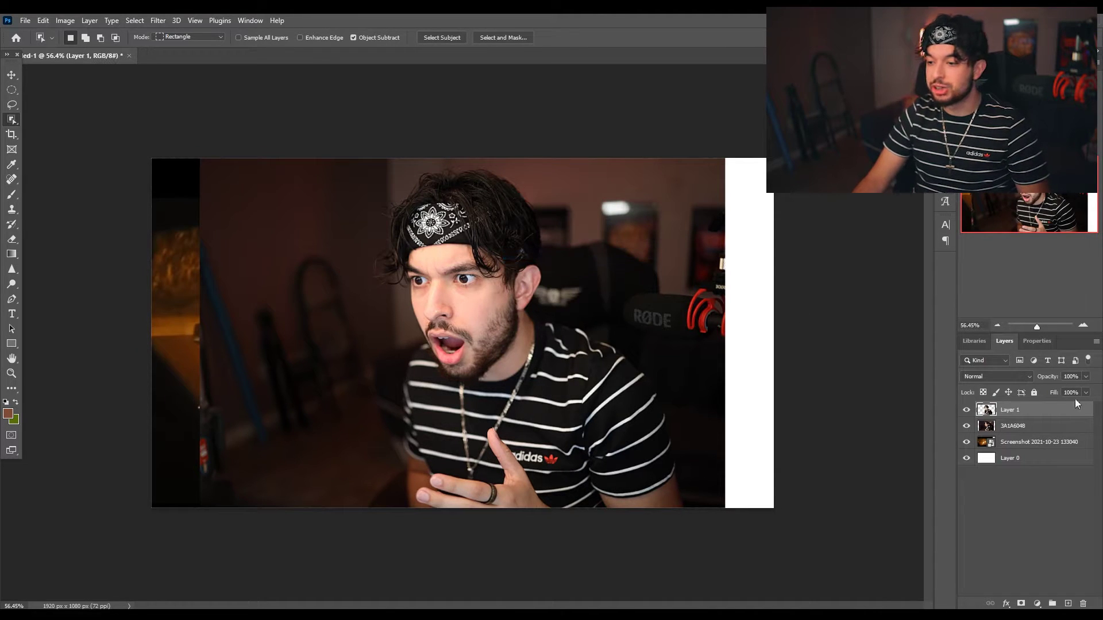
left_click(966, 426)
left_click(967, 442)
key("v")
mouse_move(525, 414)
left_mouse_down()
mouse_move(515, 425)
mouse_move(532, 420)
mouse_move(491, 412)
mouse_move(523, 419)
left_mouse_up()
- Erase the faint grey haze outside the loose curl beside the man's eye with a smaller Eraser brush
scroll(362, 228, "up", 10)
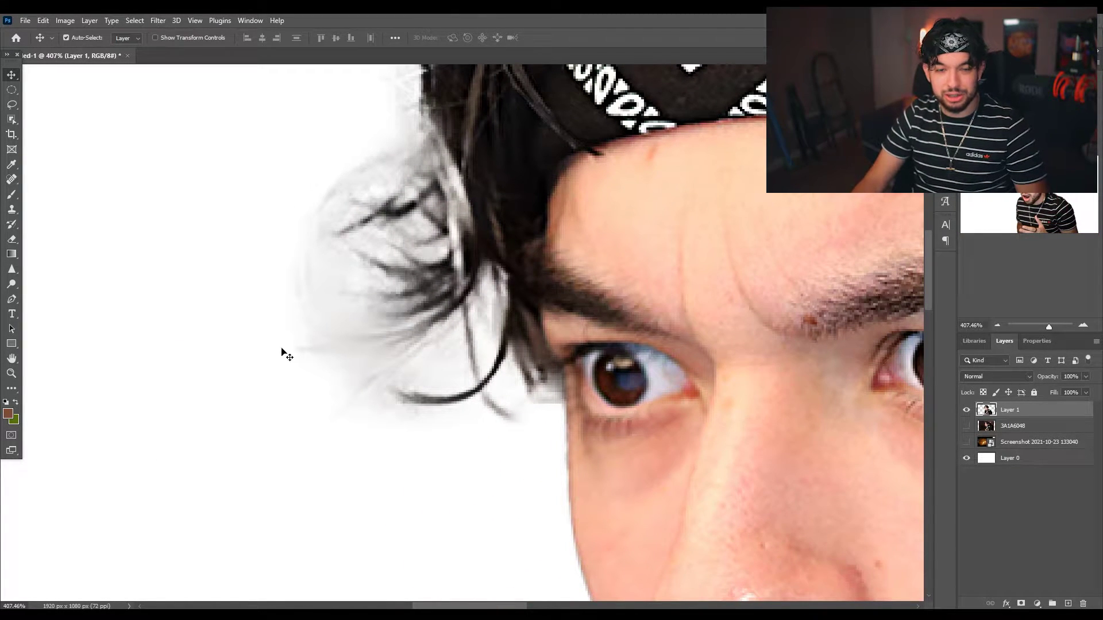
left_click(12, 239)
left_click(52, 236)
key("bracketleft")
key("bracketleft")
key("bracketleft")
key("bracketleft")
mouse_move(327, 283)
left_mouse_down()
mouse_move(304, 294)
mouse_move(315, 329)
mouse_move(329, 331)
mouse_move(316, 350)
left_mouse_up()
- Trace a closed Pen tool path around the hazy fringe along the outer edge of the hair beside the bandana
left_click(12, 300)
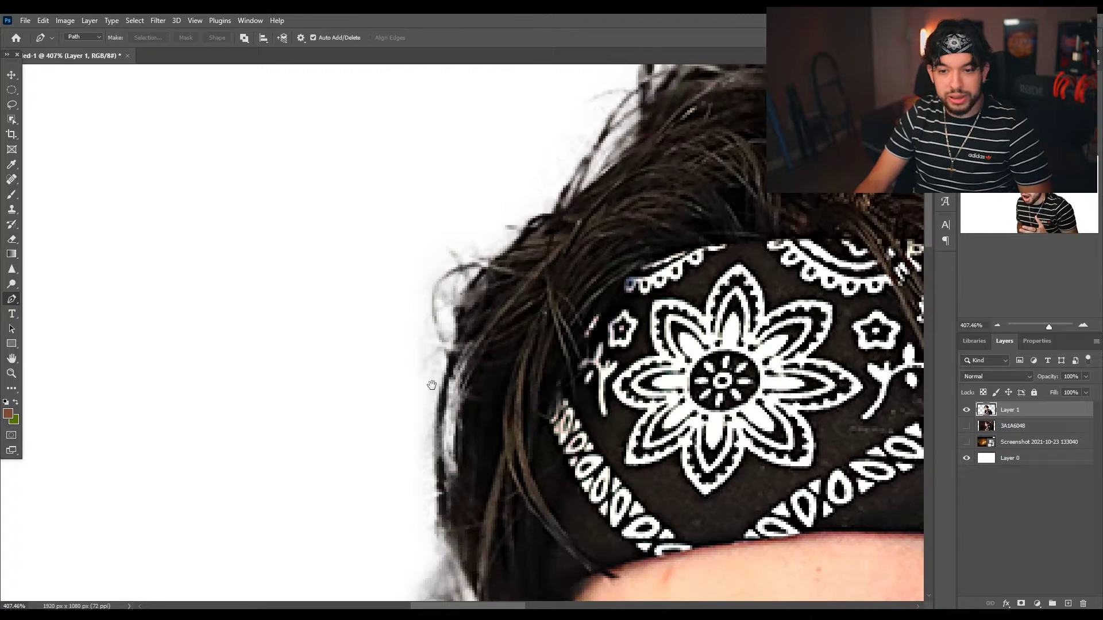
left_click_drag(432, 385, 474, 240)
left_click_drag(486, 255, 475, 333)
left_click_drag(478, 363, 479, 447)
left_click_drag(470, 457, 444, 451)
left_click(457, 242)
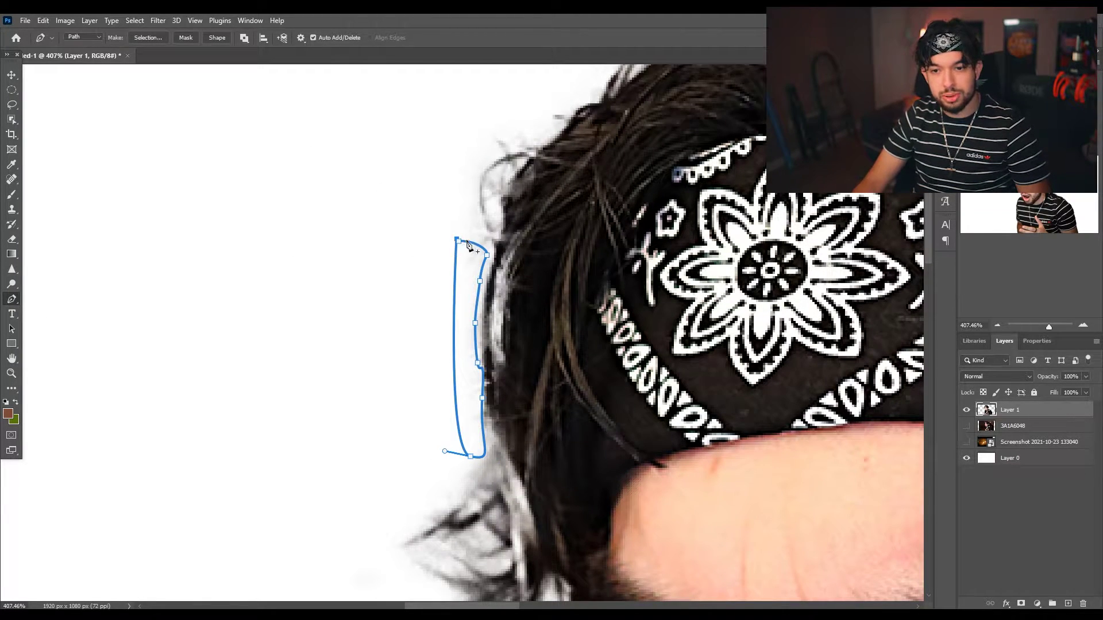
- Convert the fringe path to a new selection with a feather radius of 0 pixels and clear the haze inside it
left_click(148, 37)
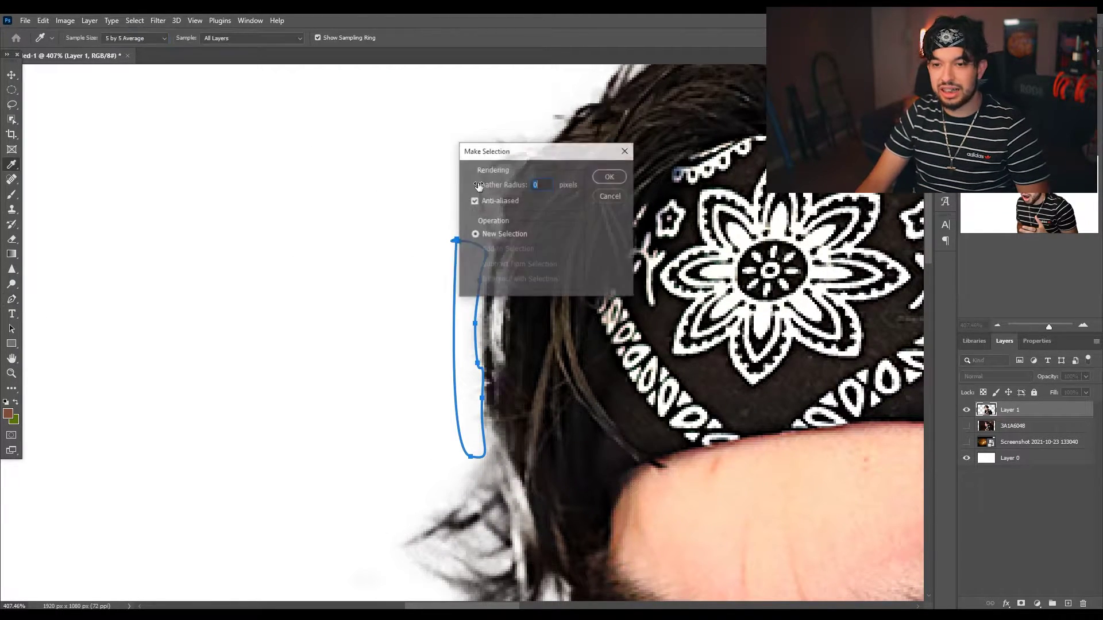
left_click(609, 176)
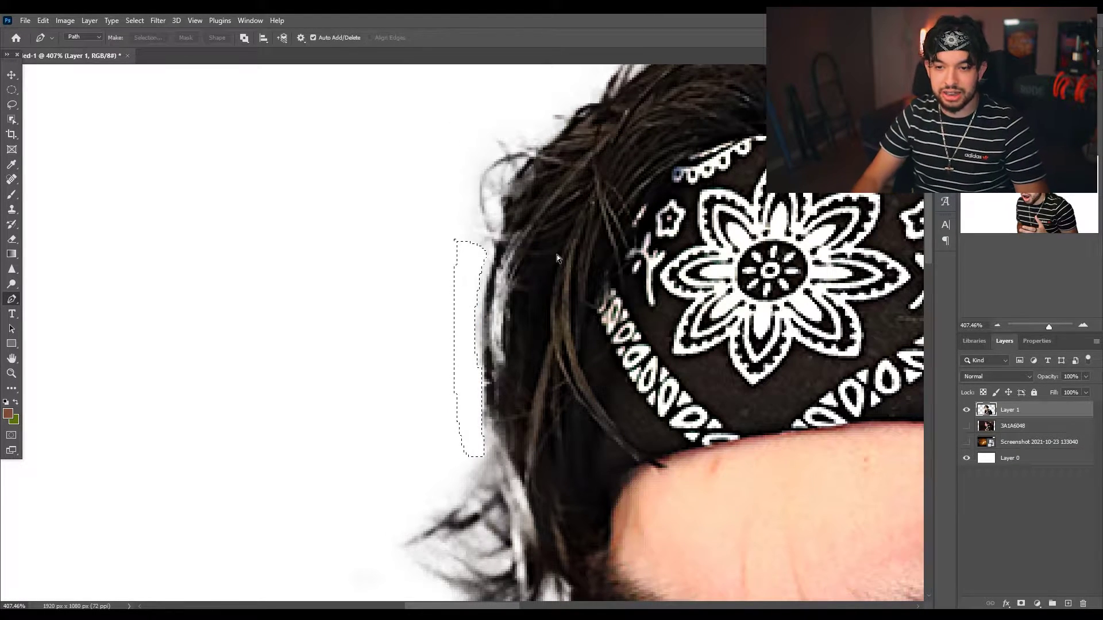
left_click_drag(525, 244, 520, 370)
scroll(551, 351, "down", 10)
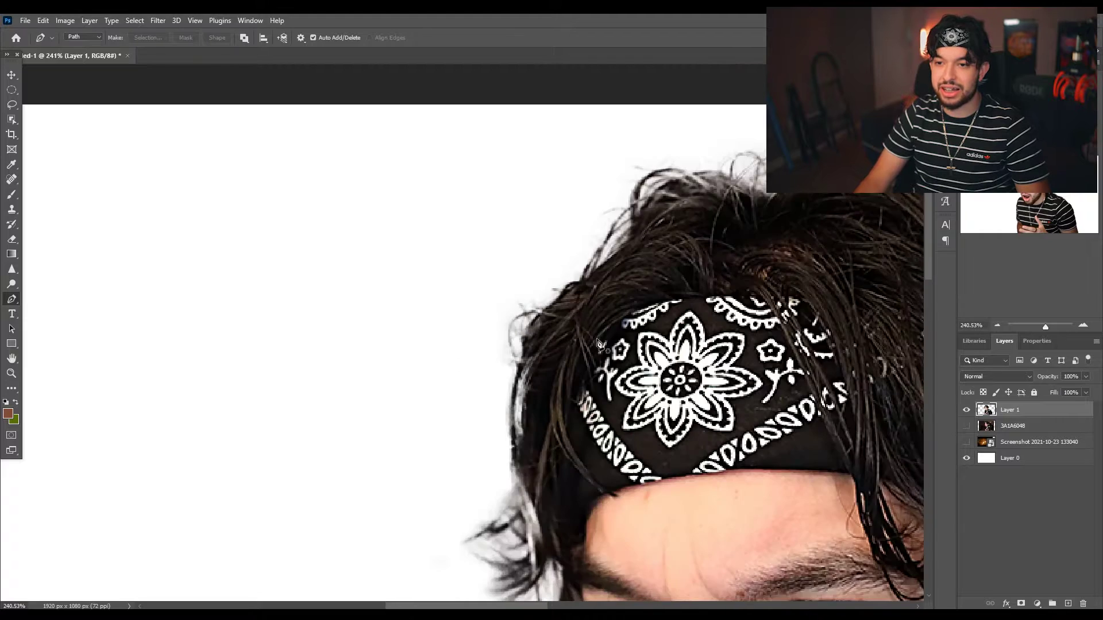
- Move the cutout man toward the right side of the canvas
key("v")
left_click_drag(597, 359, 602, 343)
key("ctrl+z")
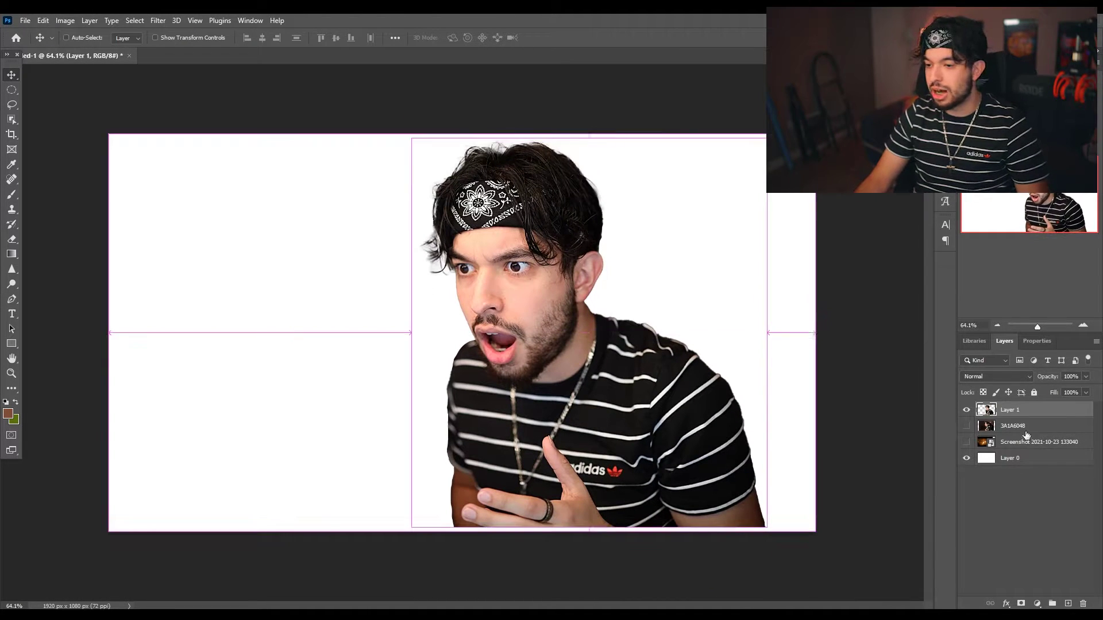
- Show the original 3A1A6048 photo layer, lock it fully, and test that it cannot be moved
left_click(1023, 430)
left_click(967, 425)
left_click(970, 426)
left_click(967, 426)
left_click(967, 426)
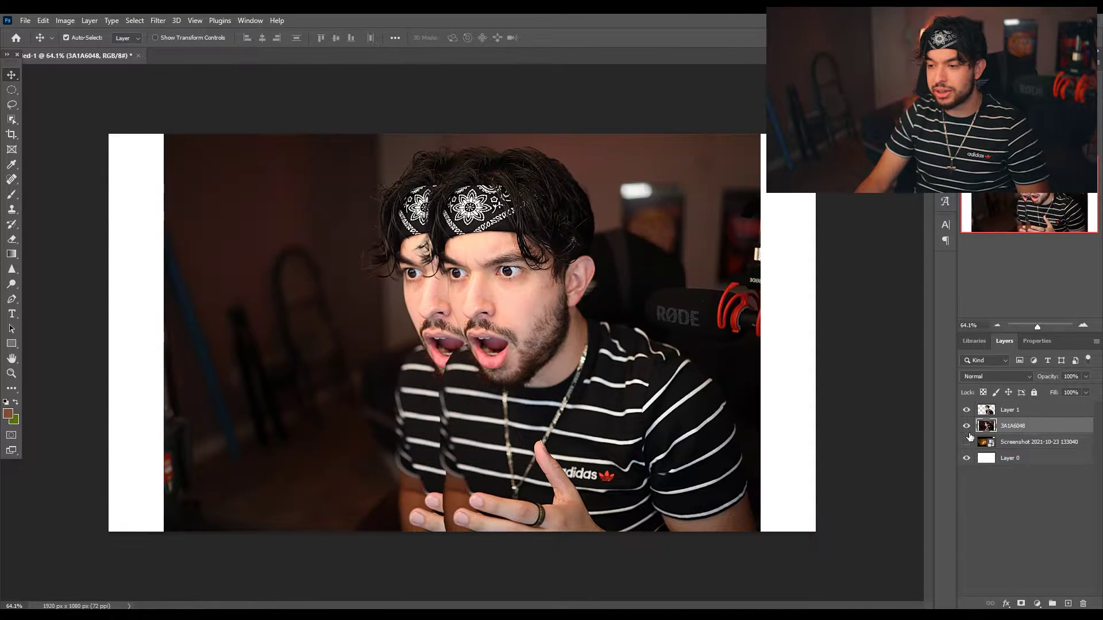
left_click(1034, 393)
left_click_drag(230, 287, 286, 301)
left_click(966, 426)
left_click(966, 425)
left_click(967, 426)
left_click(1027, 427)
left_click_drag(1027, 428, 1021, 452)
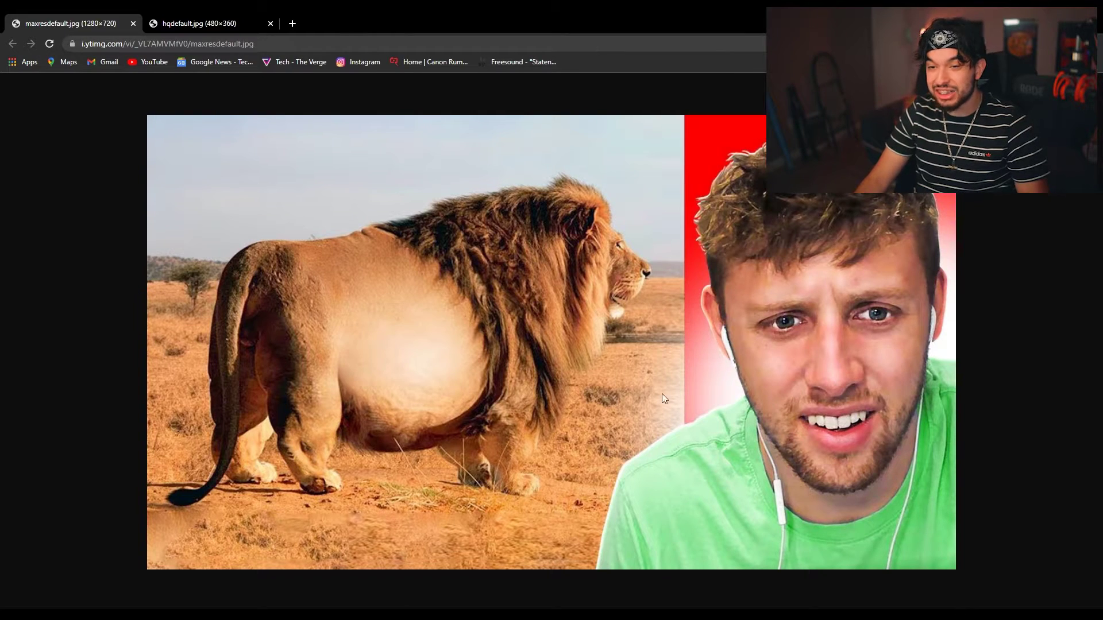
- Examine the two reference thumbnails in the browser for how the person is set against the background
left_click(153, 21)
scroll(415, 303, "up", 6)
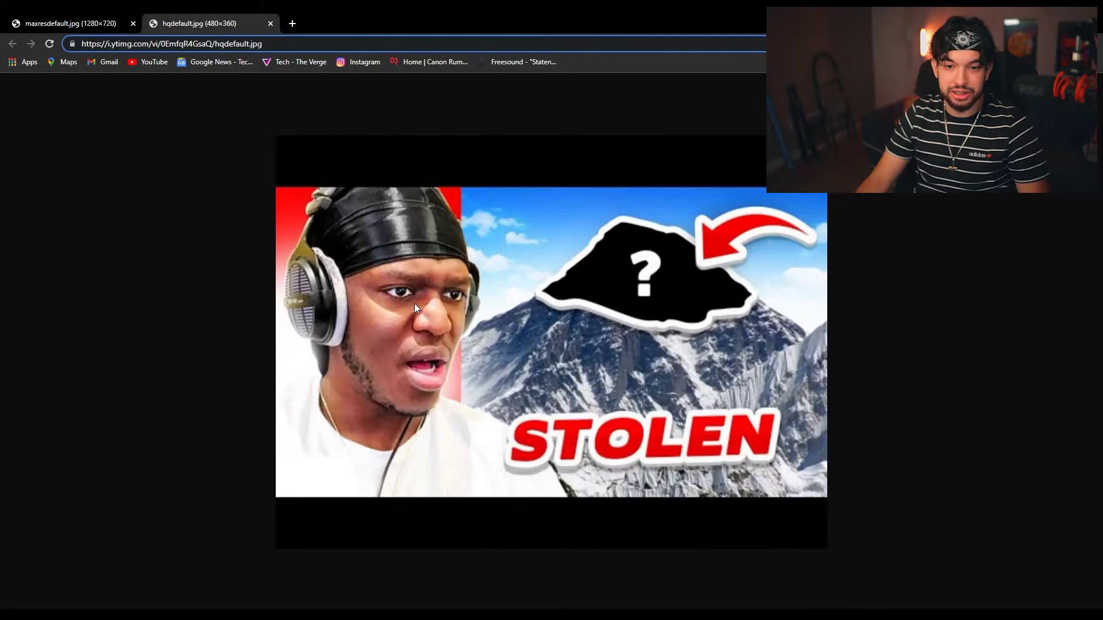
scroll(251, 294, "down", 1)
left_click(115, 20)
scroll(887, 423, "down", 5)
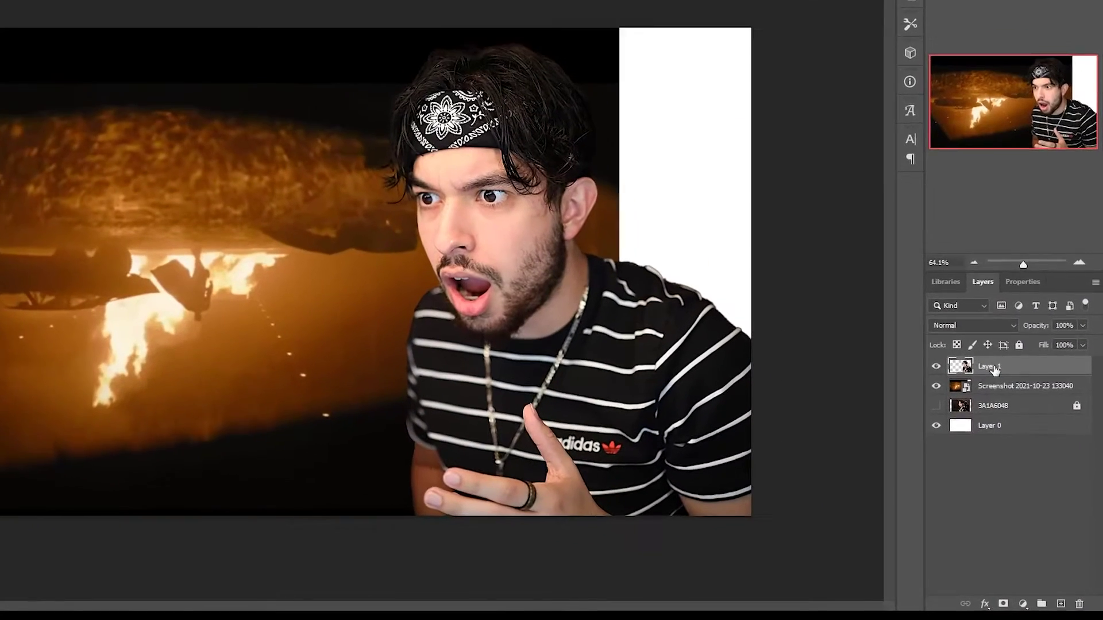
- Rename the cutout man's layer as Me
double_click(989, 366)
type("Me")
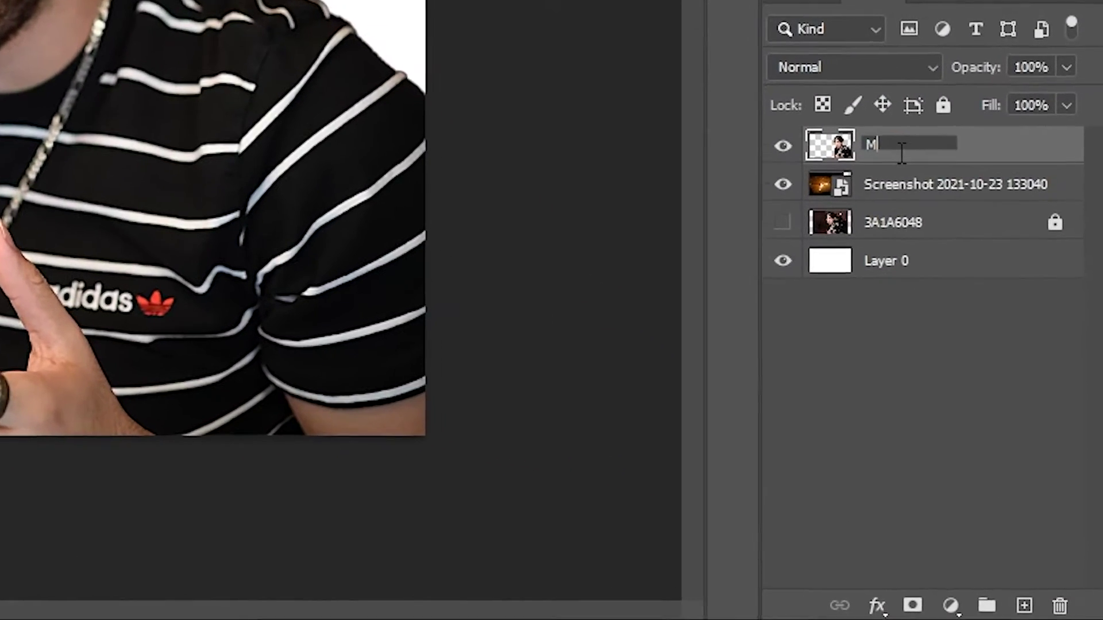
key("Return")
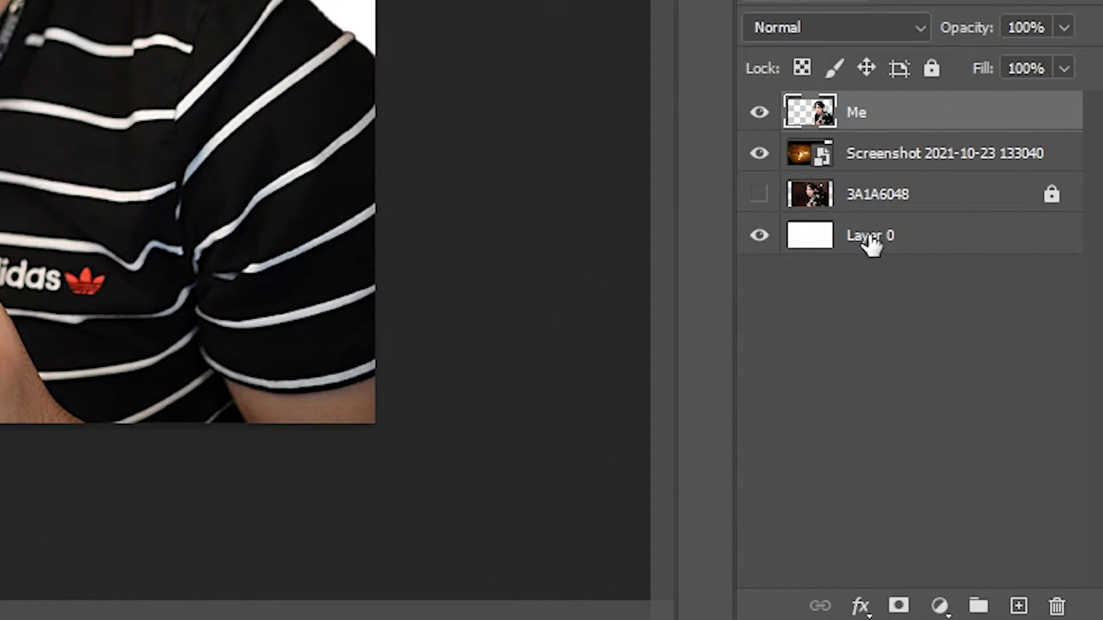
- Add a white 5 px Stroke effect to the Me layer, positioned outside with Normal blending and 100% opacity
left_click(860, 607)
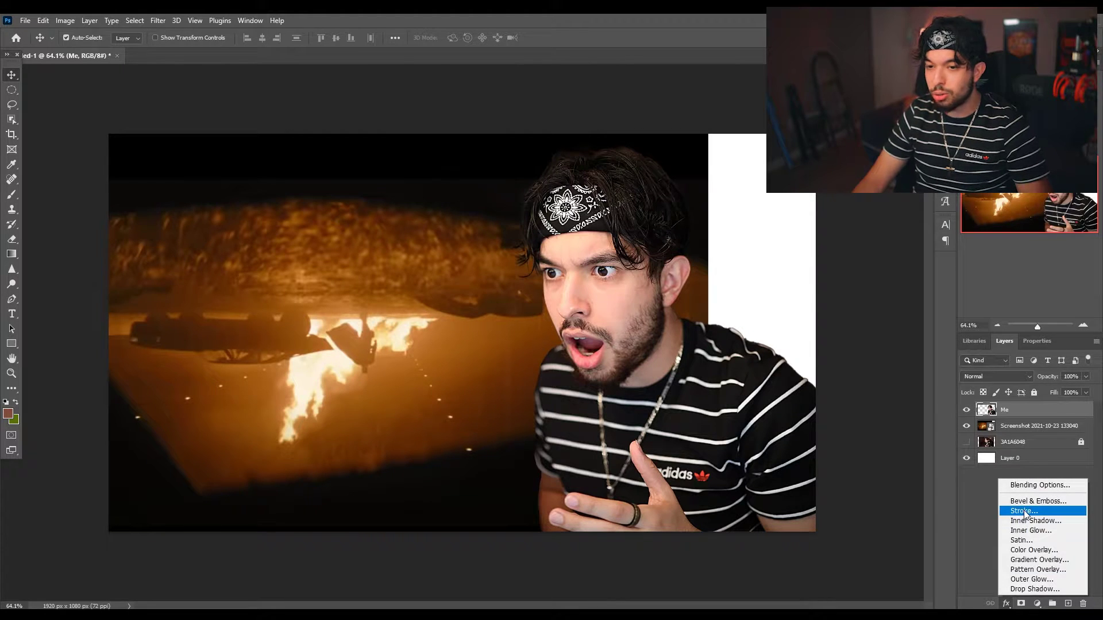
left_click(1024, 511)
left_click_drag(507, 321, 301, 283)
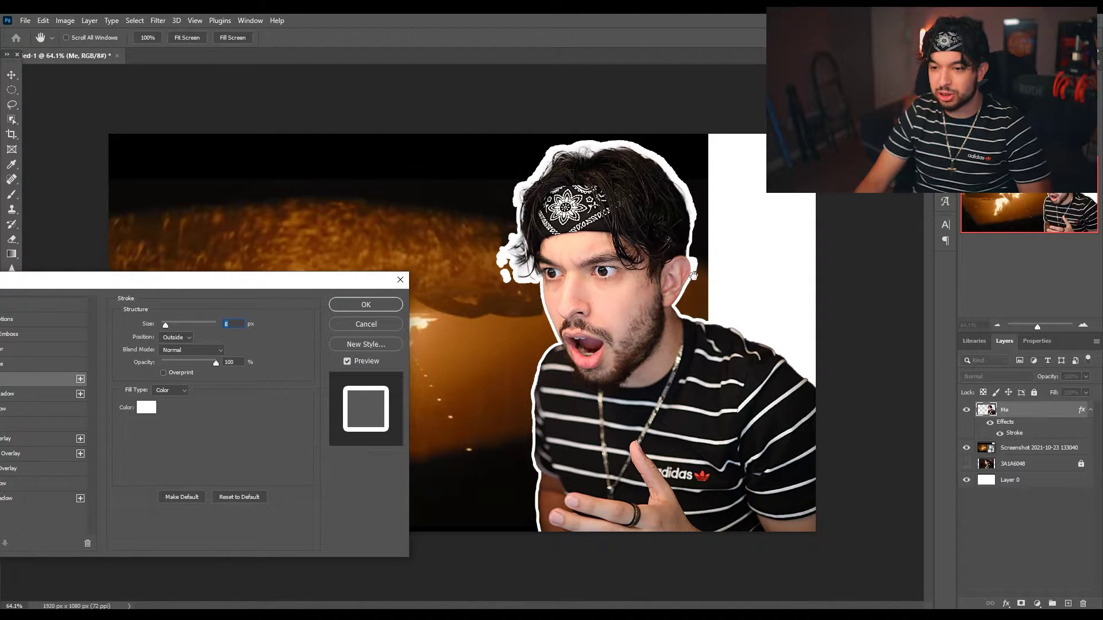
left_click_drag(166, 280, 209, 256)
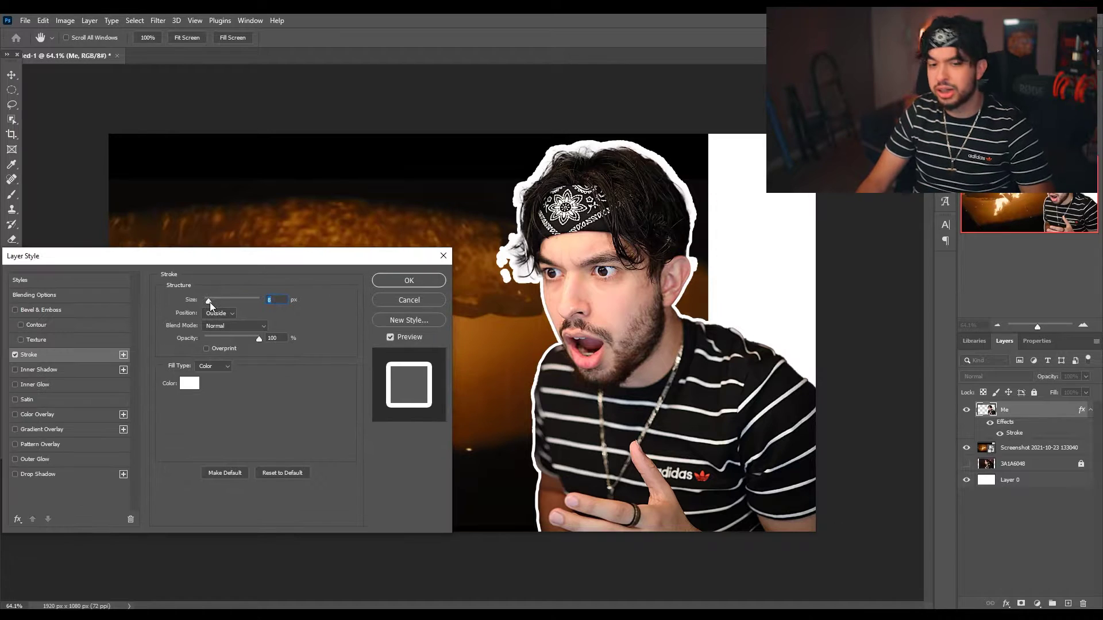
left_click_drag(210, 303, 209, 303)
key("Down")
key("Down")
key("Down")
key("Down")
key("Down")
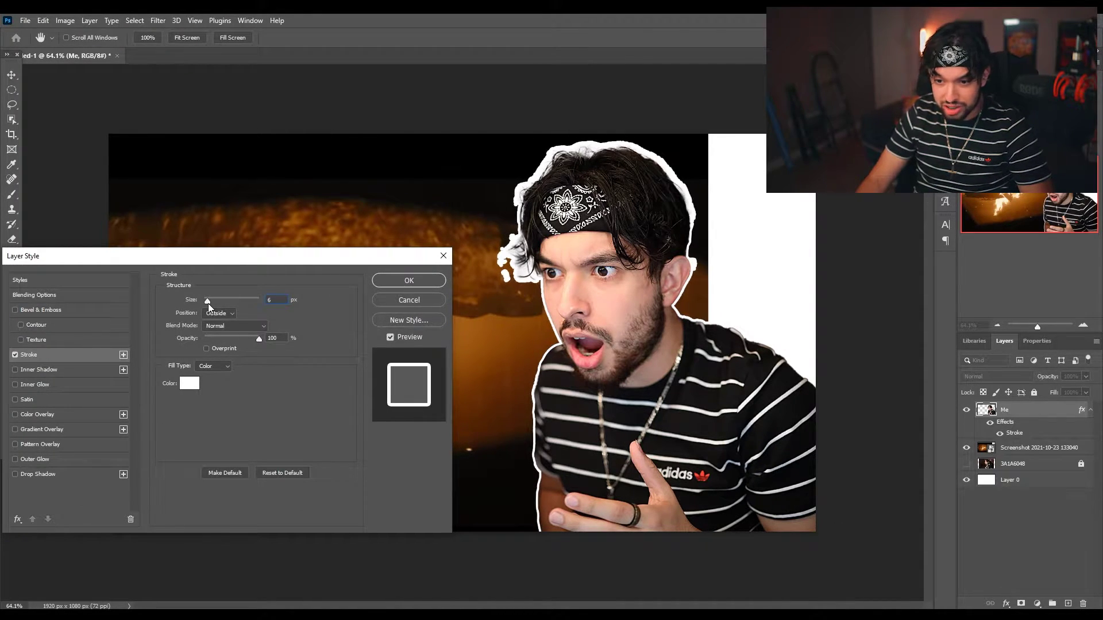
left_click_drag(205, 303, 207, 302)
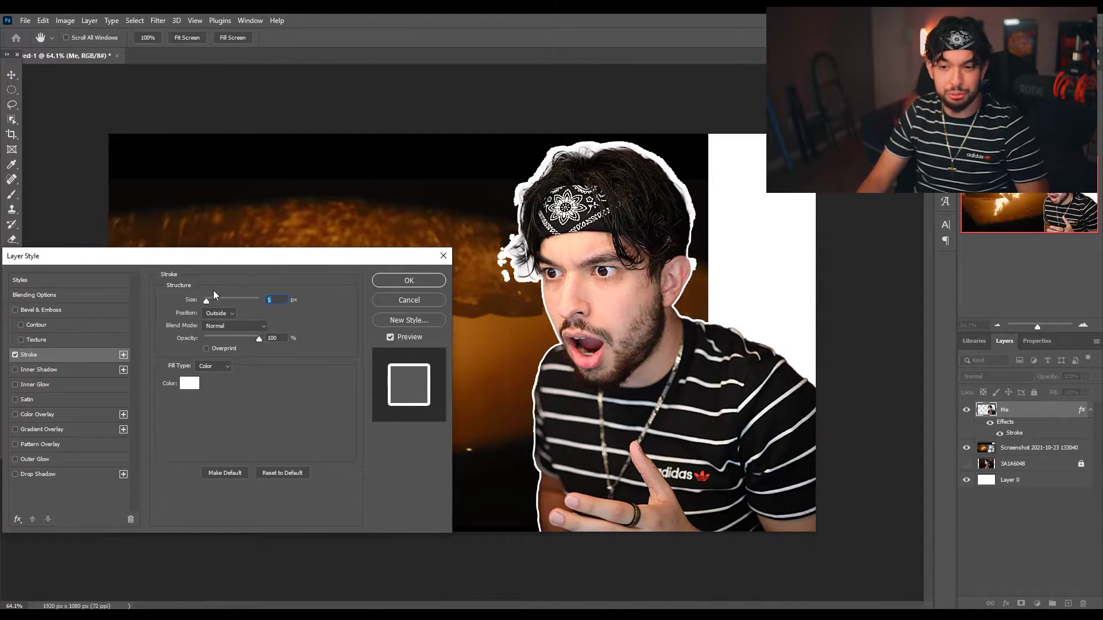
left_click(409, 280)
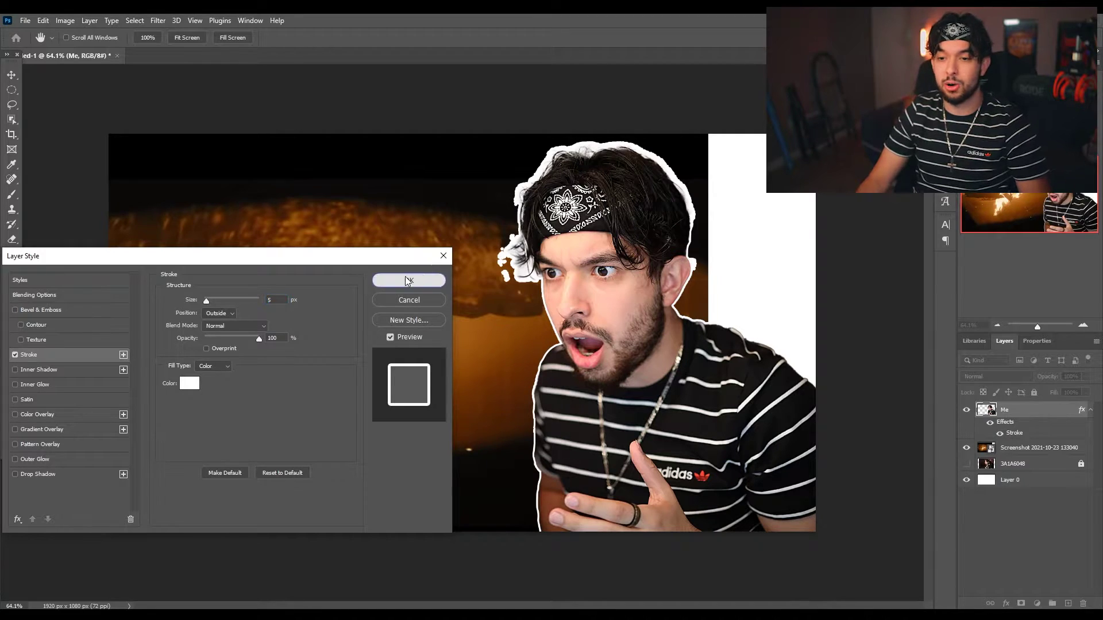
- Lasso the stray outlined fragments at the lower end of the loose curl and delete them from the Me layer
key("l")
scroll(637, 191, "up", 5)
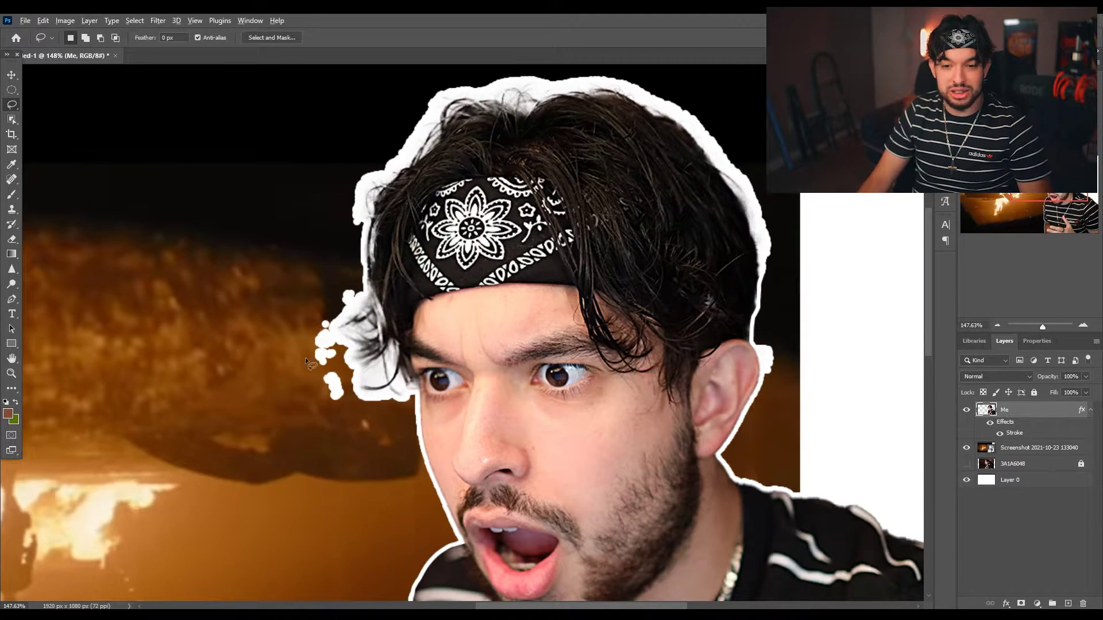
scroll(305, 357, "up", 2)
scroll(312, 212, "up", 2)
right_click(12, 104)
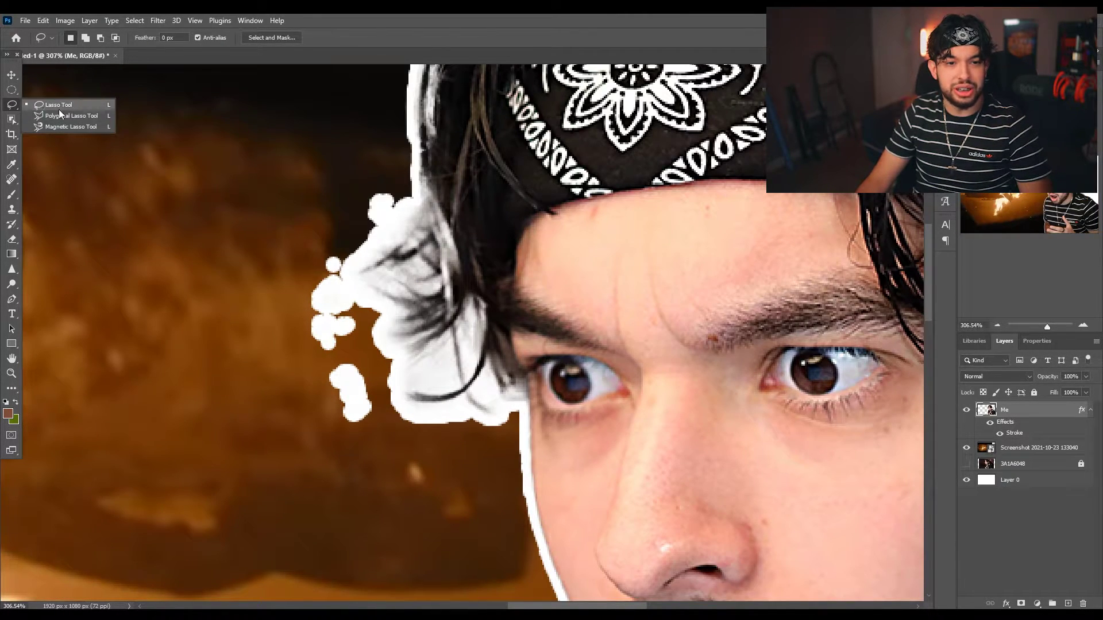
left_click(63, 106)
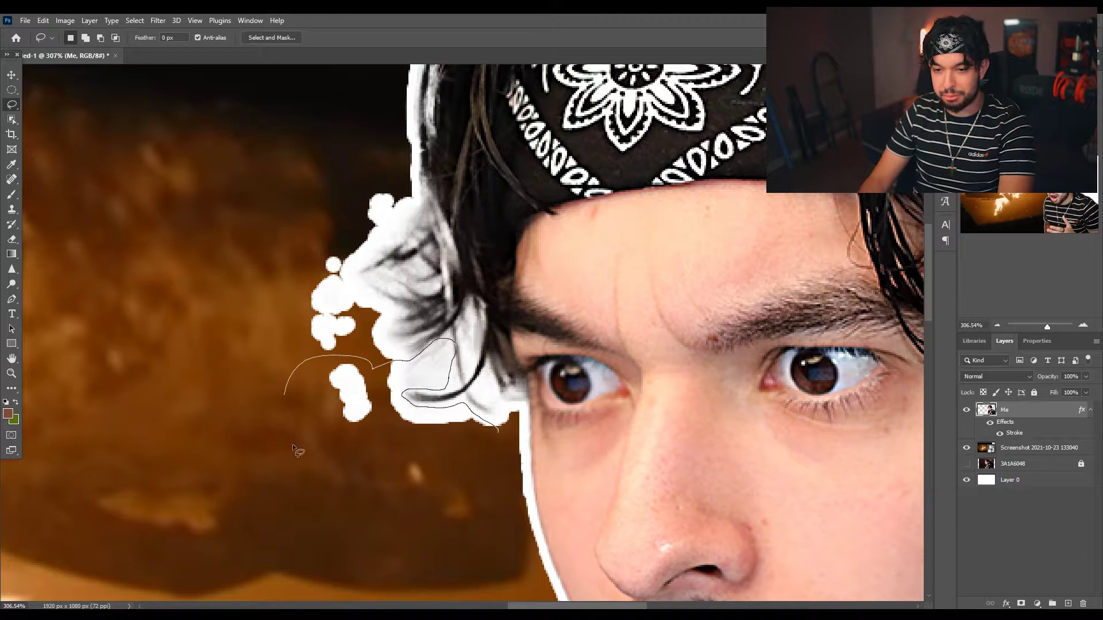
left_click_drag(516, 447, 503, 446)
key("Delete")
- Lasso the remaining outlined blobs along the outer side of the curl, delete them from the Me layer, and deselect
left_click_drag(389, 370, 416, 502)
left_click_drag(416, 502, 418, 462)
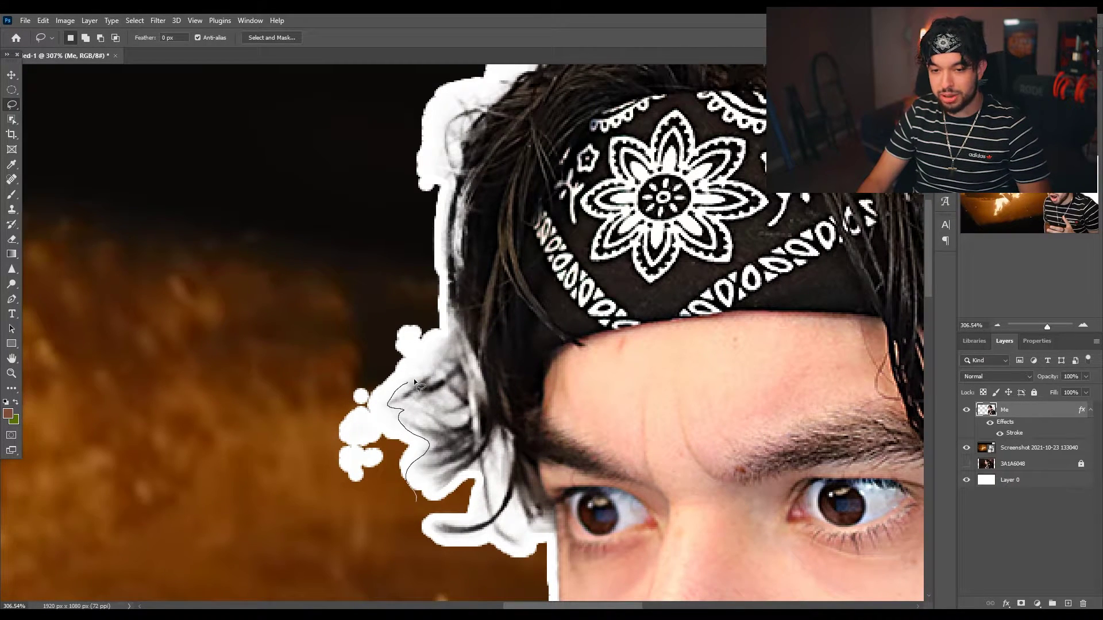
left_click_drag(446, 310, 413, 519)
scroll(408, 483, "up", 2)
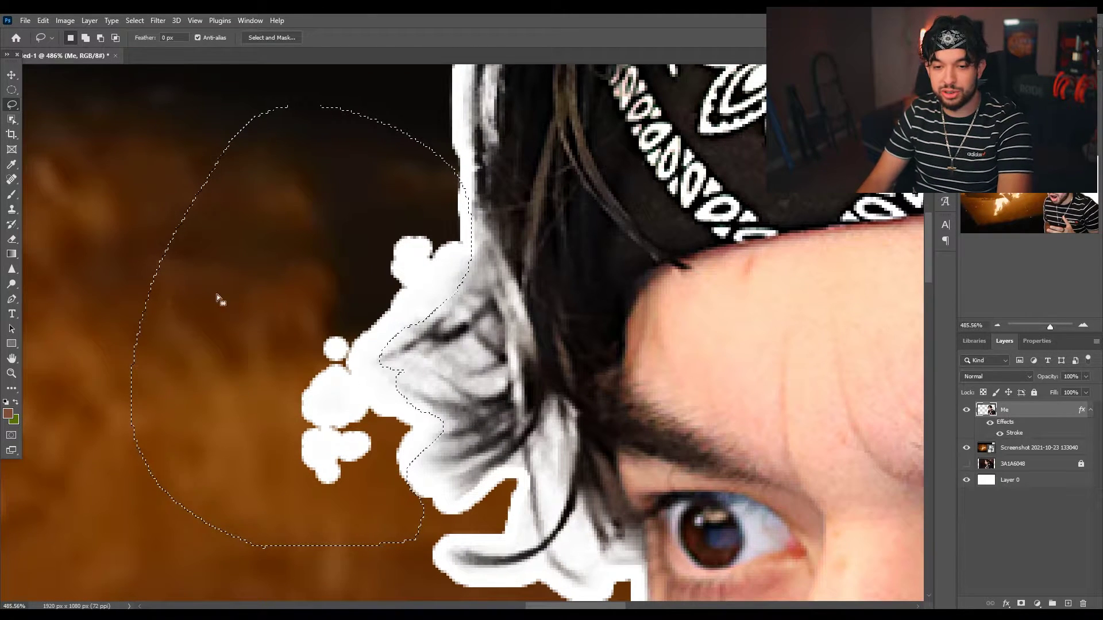
key("Delete")
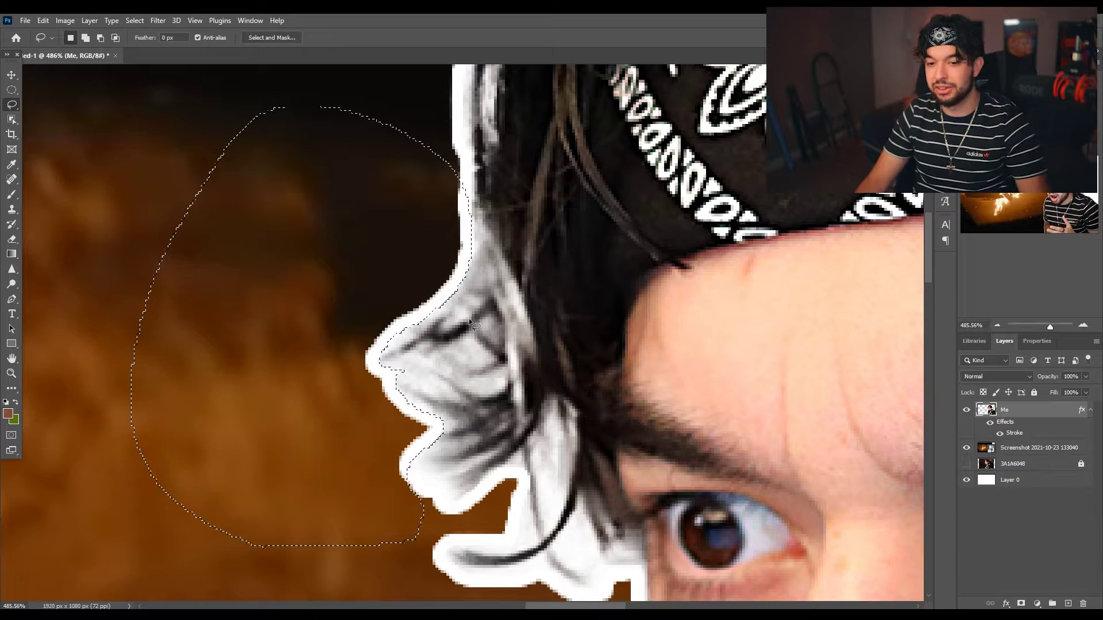
key("ctrl+d")
scroll(496, 382, "down", 3)
scroll(499, 266, "down", 2)
scroll(499, 266, "up", 1)
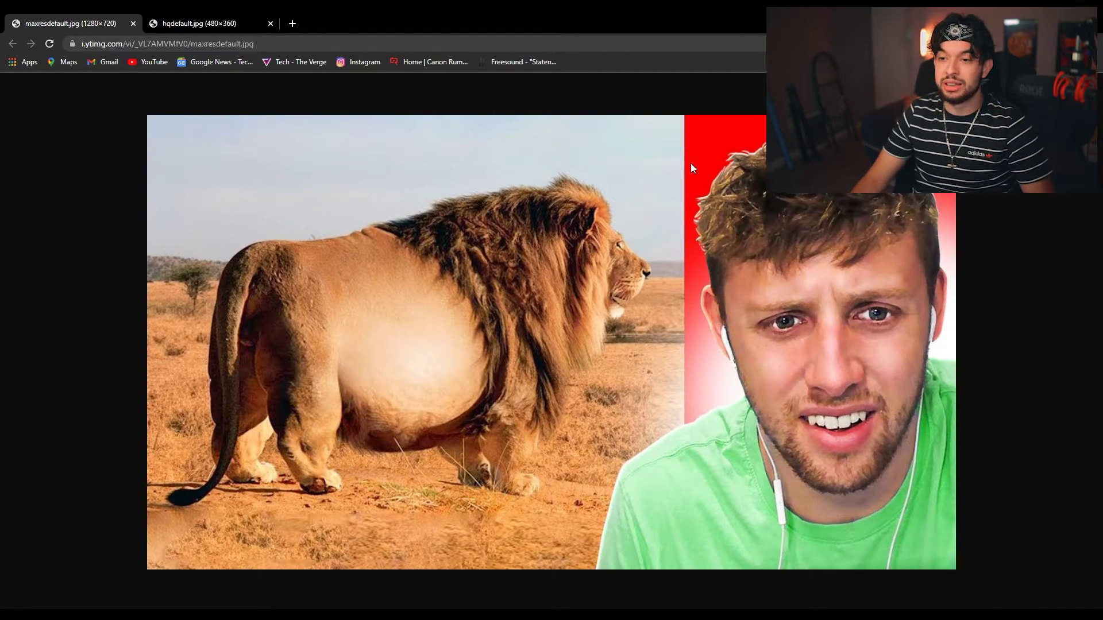
- Examine the STOLEN reference thumbnail up close in the browser
left_click(190, 17)
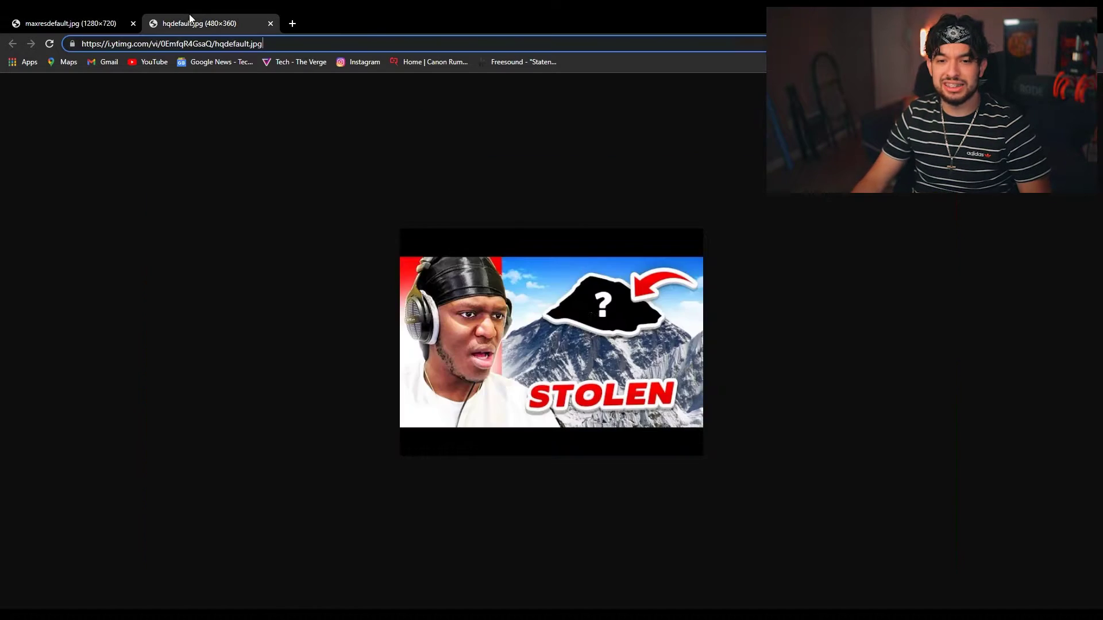
key("ctrl+plus")
key("ctrl+plus")
key("ctrl+plus")
key("ctrl+plus")
key("ctrl+plus")
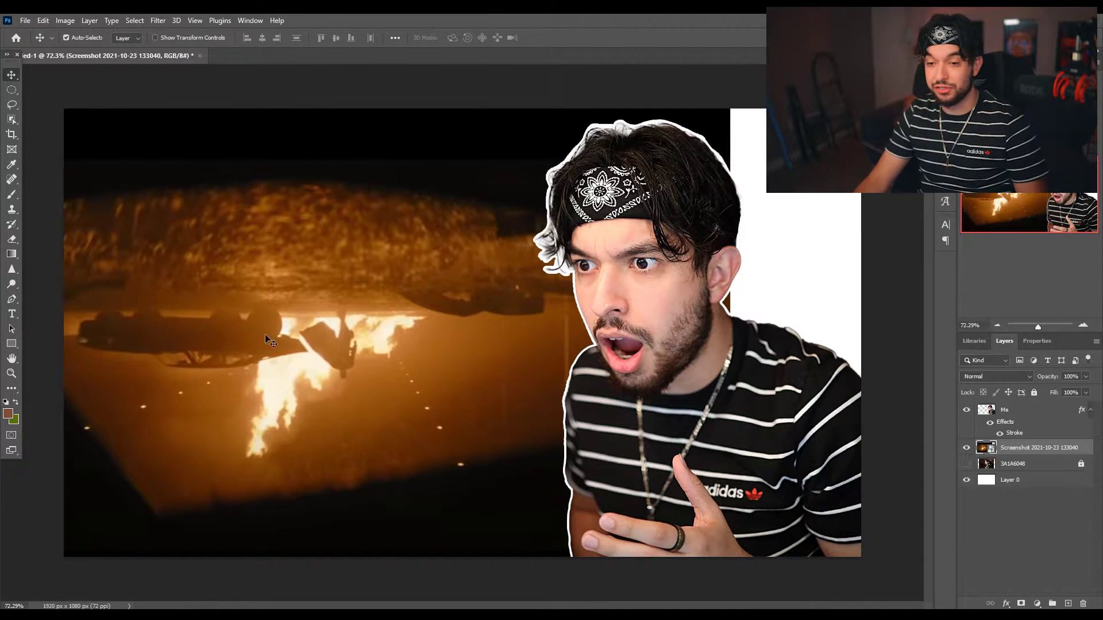
key("ctrl+minus")
key("ctrl+minus")
key("ctrl+plus")
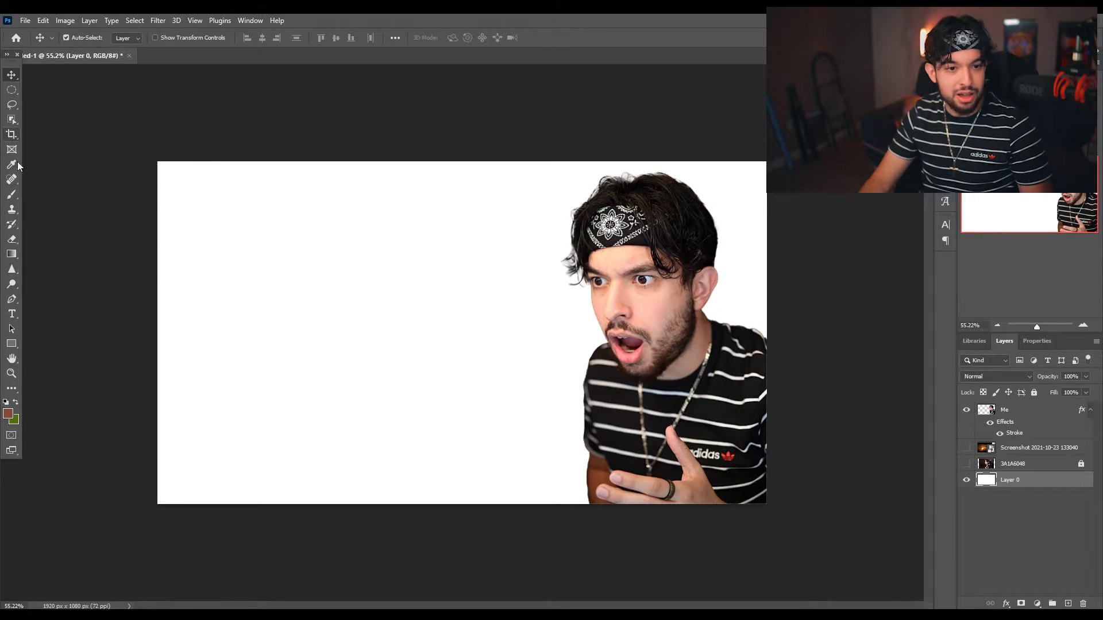
- Fill Layer 0 with a solid bright turquoise using the Paint Bucket
left_click(12, 255)
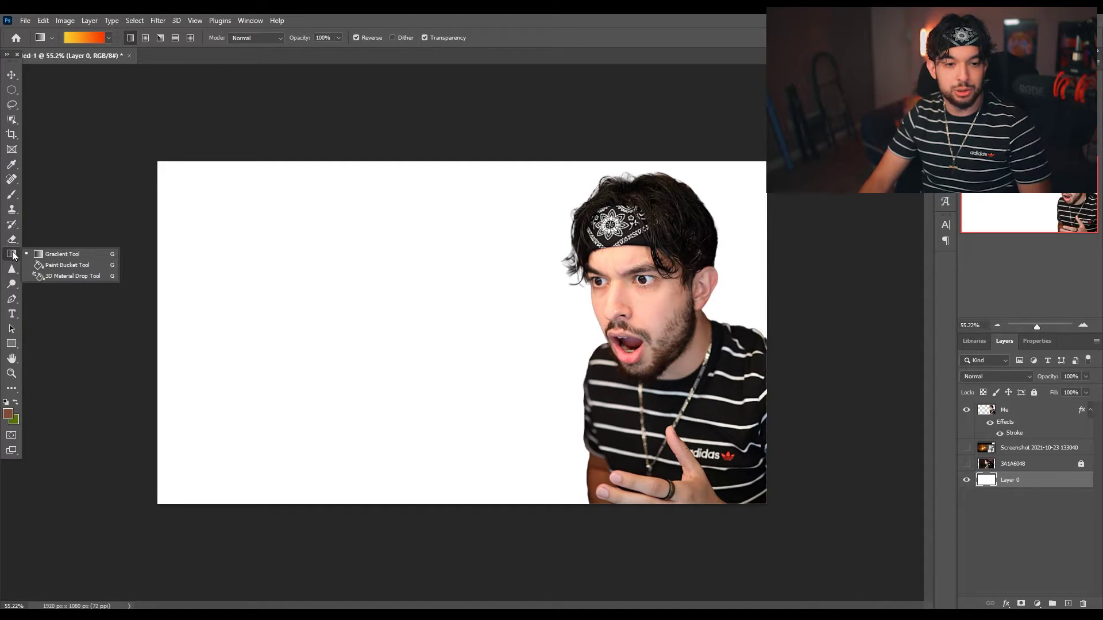
left_click(226, 275)
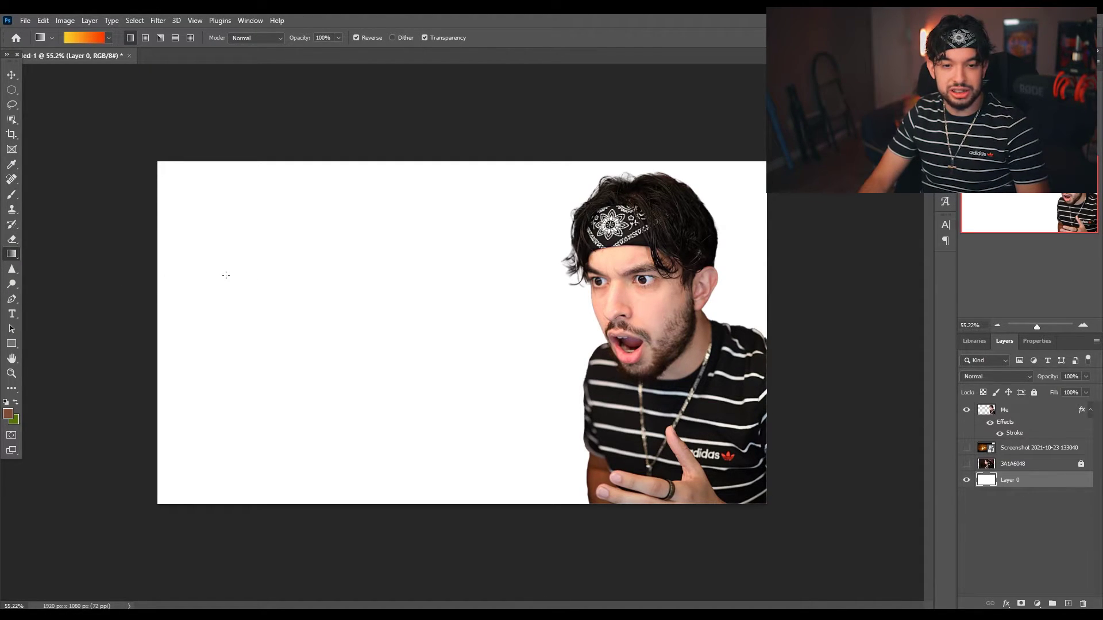
key("shift+g")
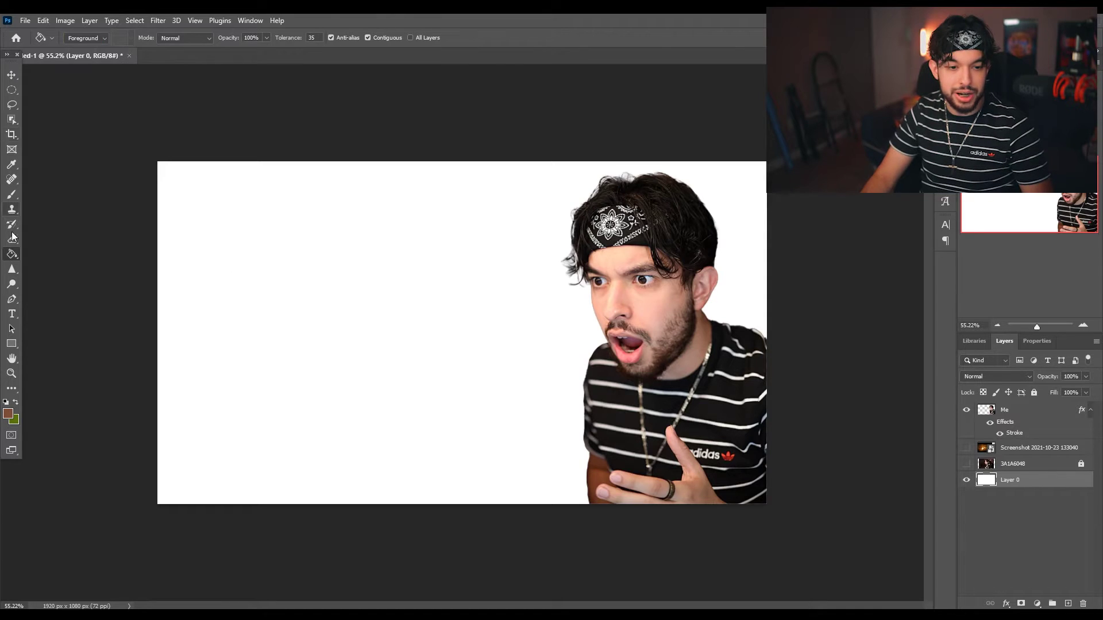
left_click(8, 415)
left_click_drag(894, 313, 737, 325)
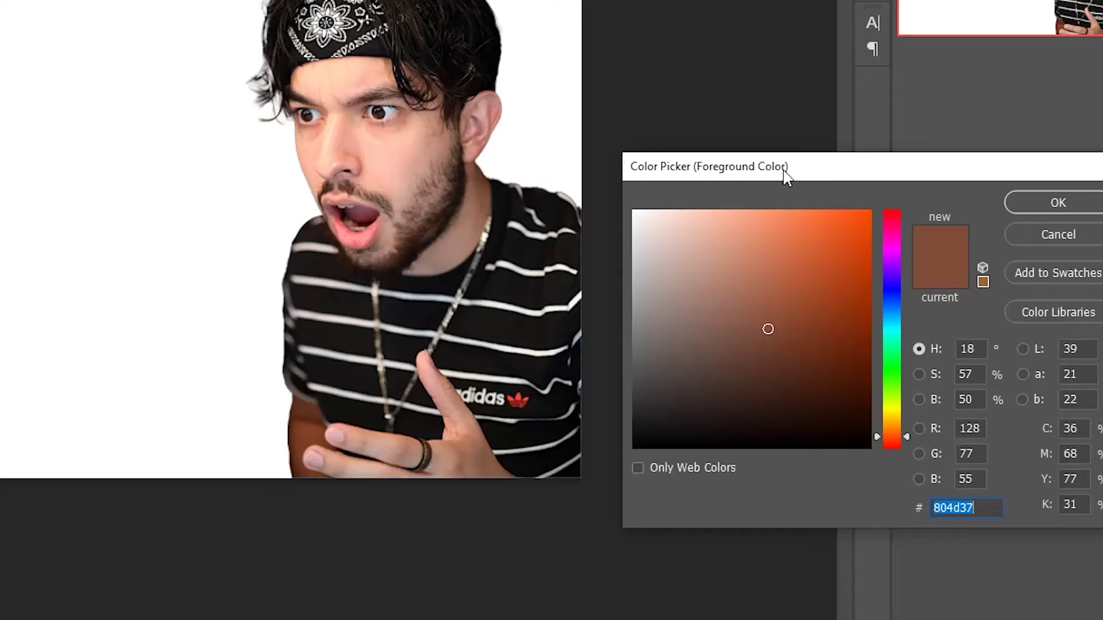
left_click_drag(531, 184, 483, 187)
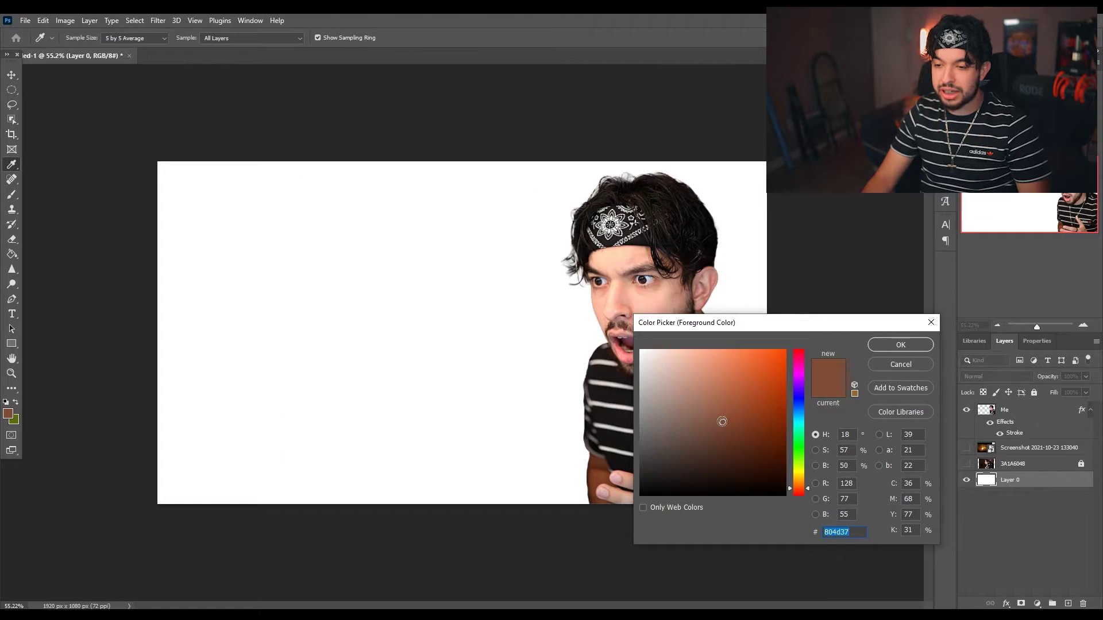
type("ff4b00")
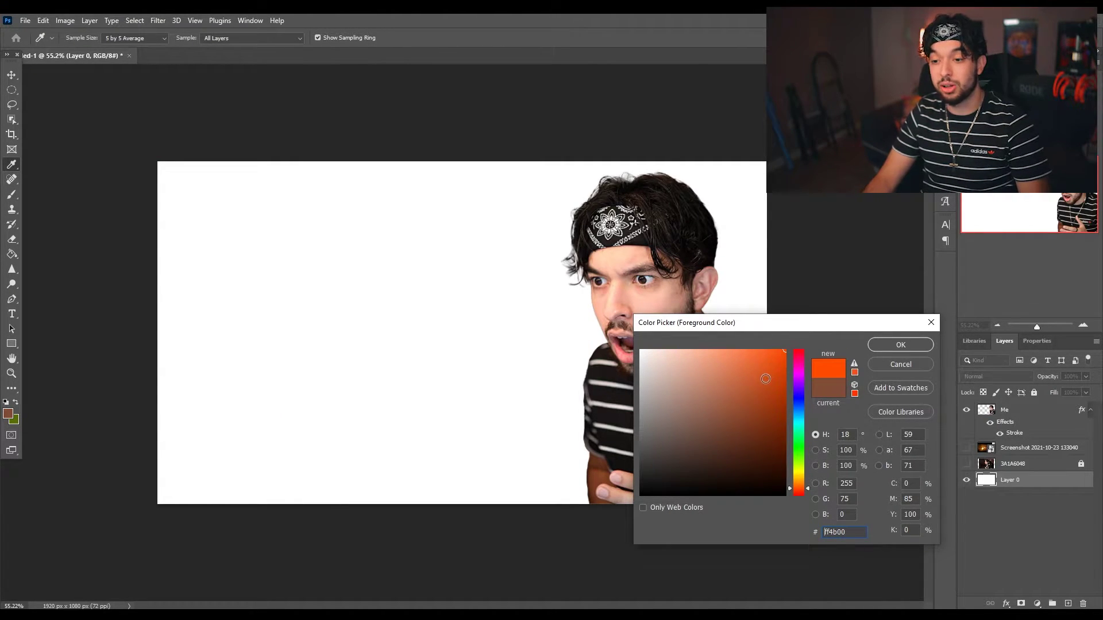
left_click_drag(795, 388, 795, 416)
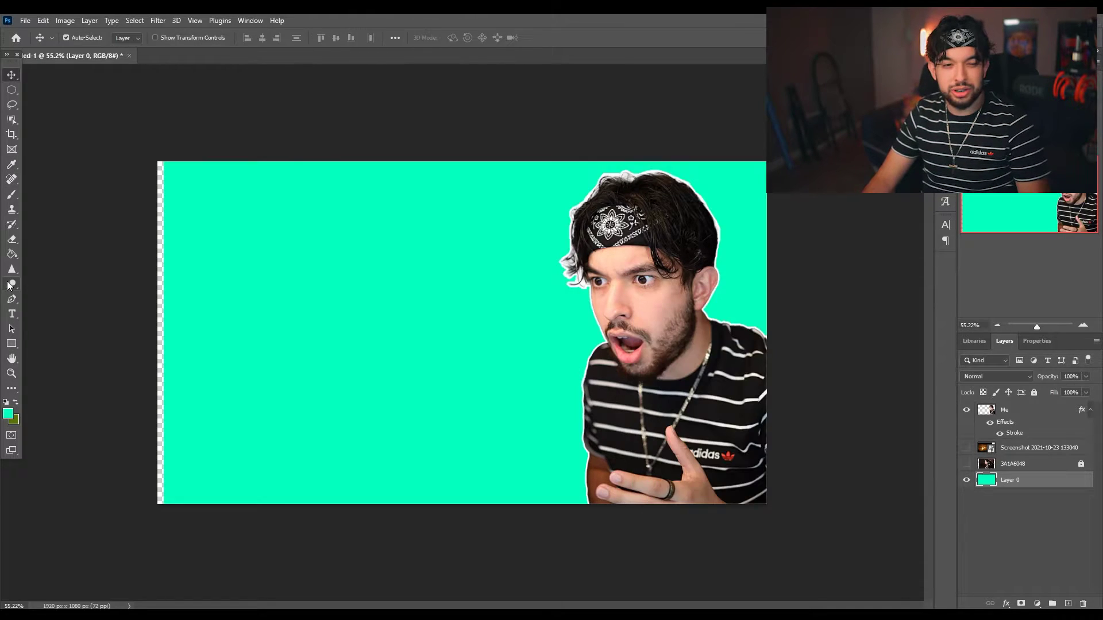
left_click(12, 254)
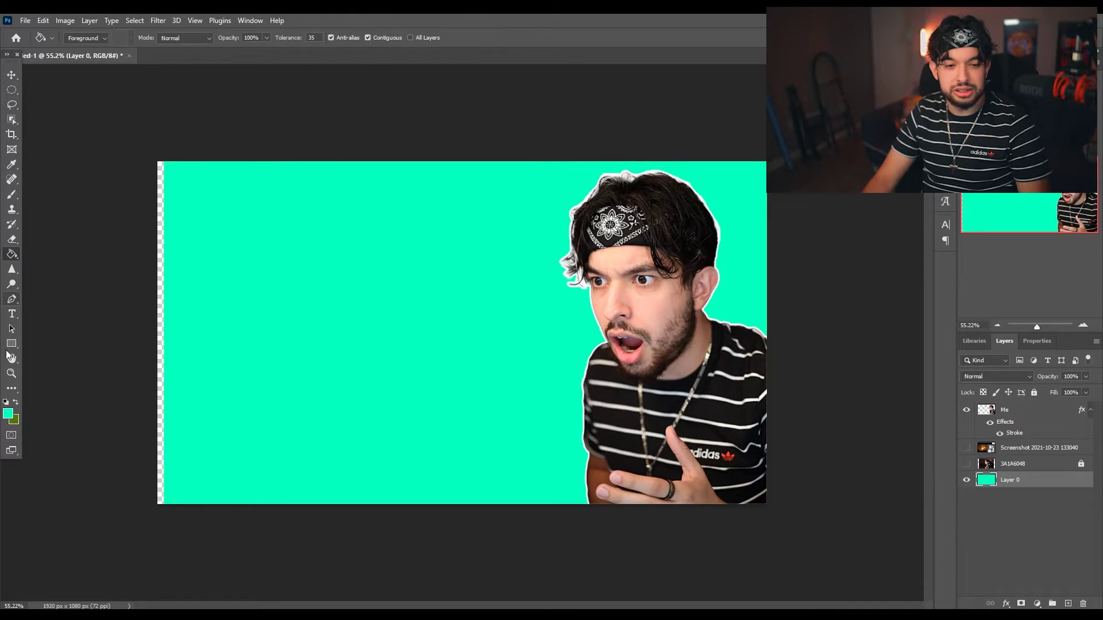
- Change the foreground colour to vivid purple and refill Layer 0 with it
left_click(7, 416)
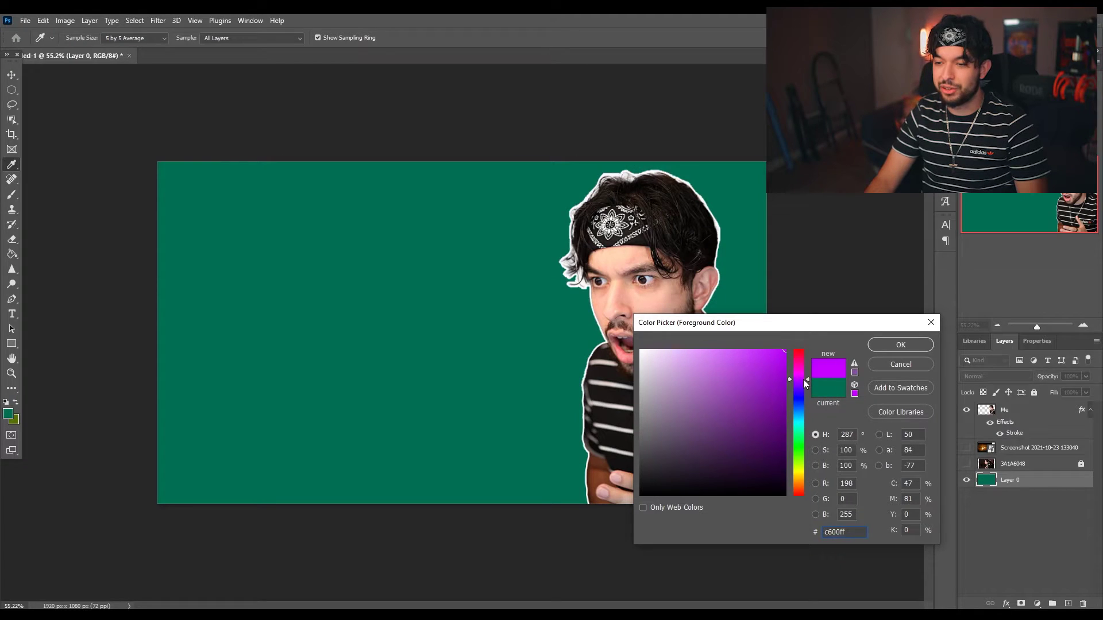
left_click_drag(803, 379, 803, 384)
left_click(894, 347)
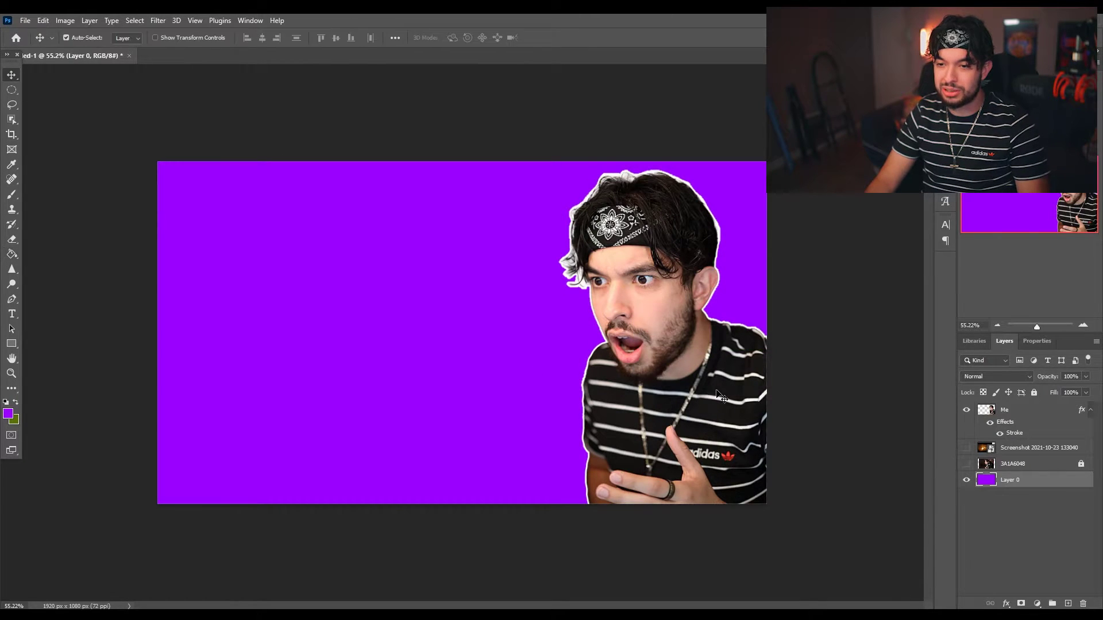
- Show the movie screenshot layer, line it up with the canvas's left edge, and choose the Rectangular Marquee tool
key("v")
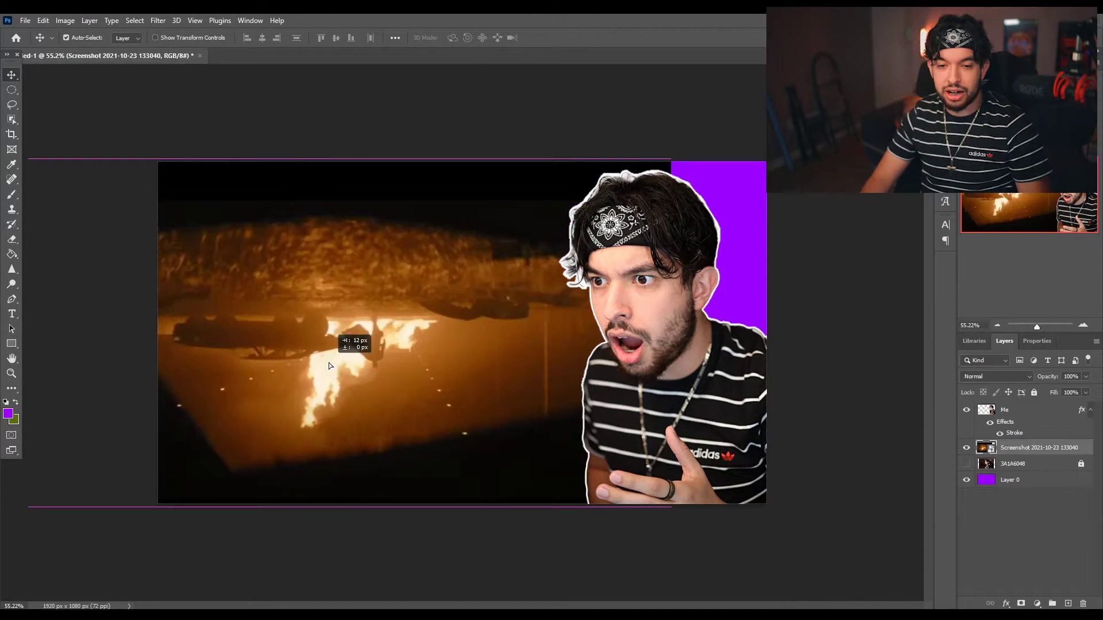
left_click_drag(329, 363, 361, 368)
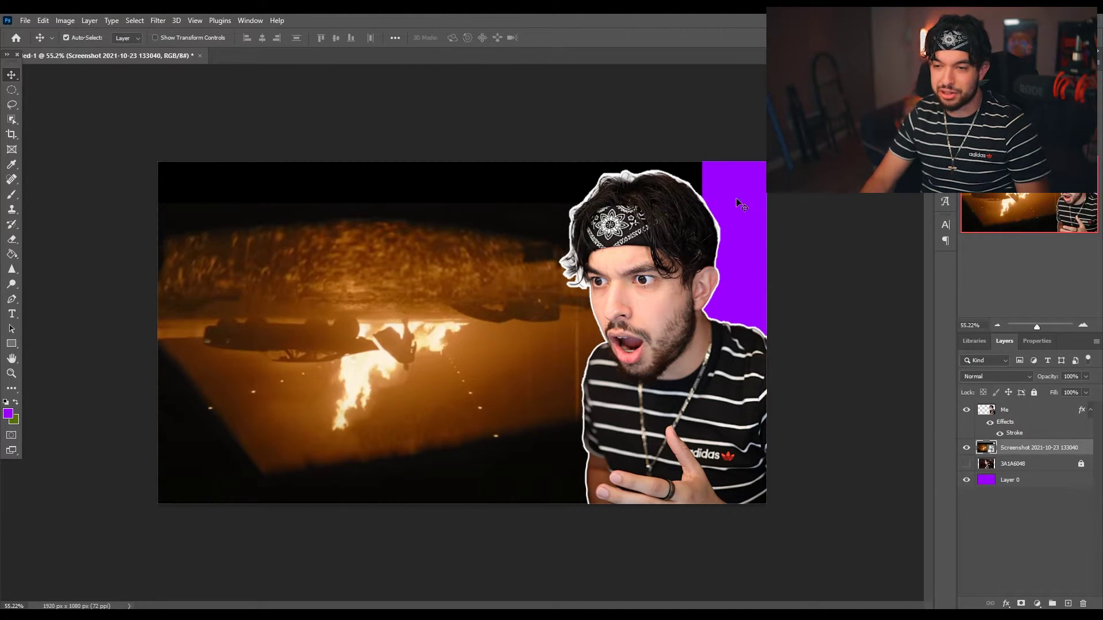
left_click(13, 92)
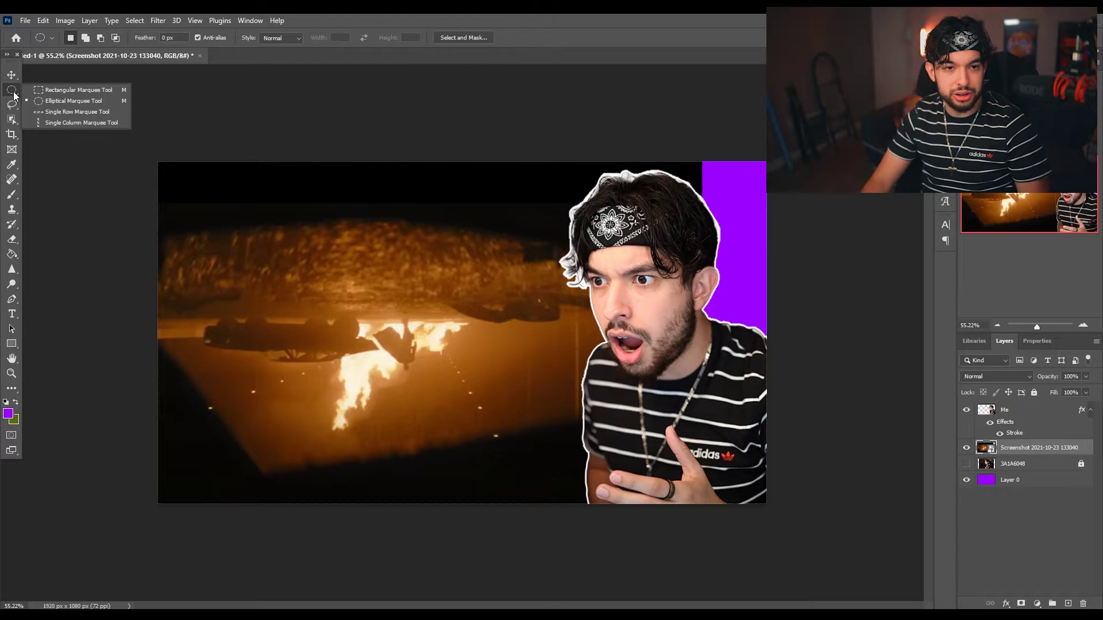
left_click(62, 92)
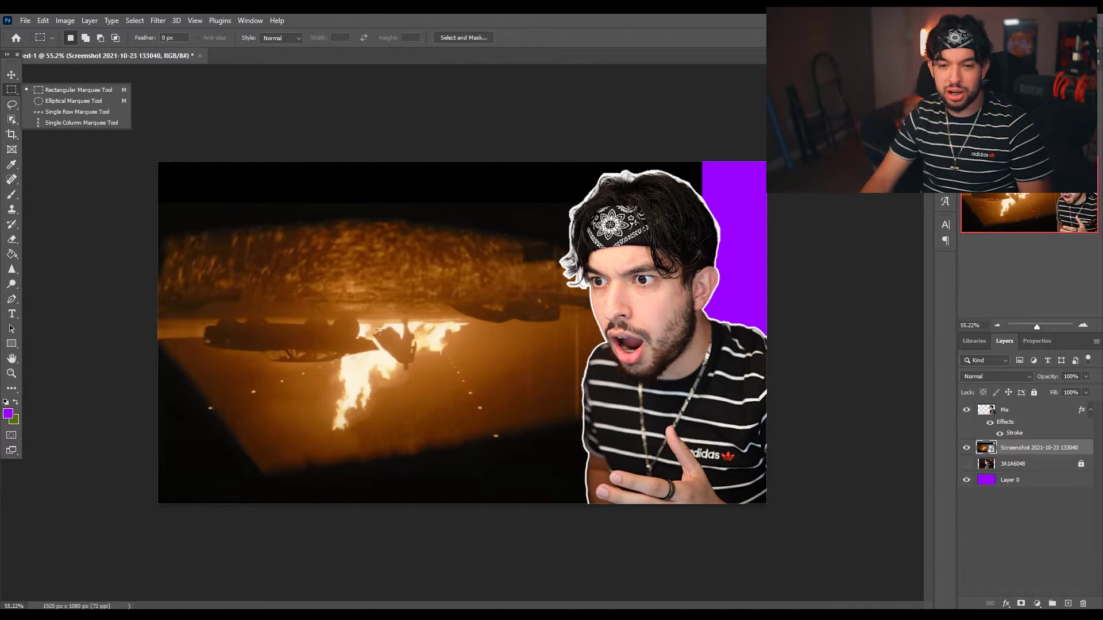
- Rename the movie screenshot layer Batman and rasterize it
double_click(1039, 448)
type("Bat")
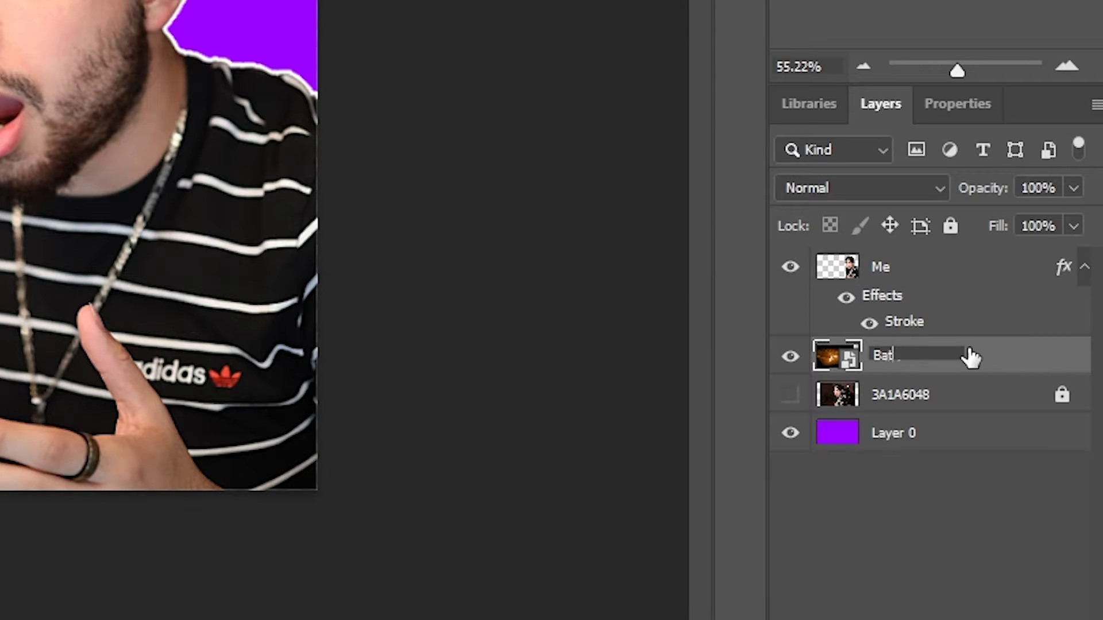
type("man")
key("Return")
right_click(985, 365)
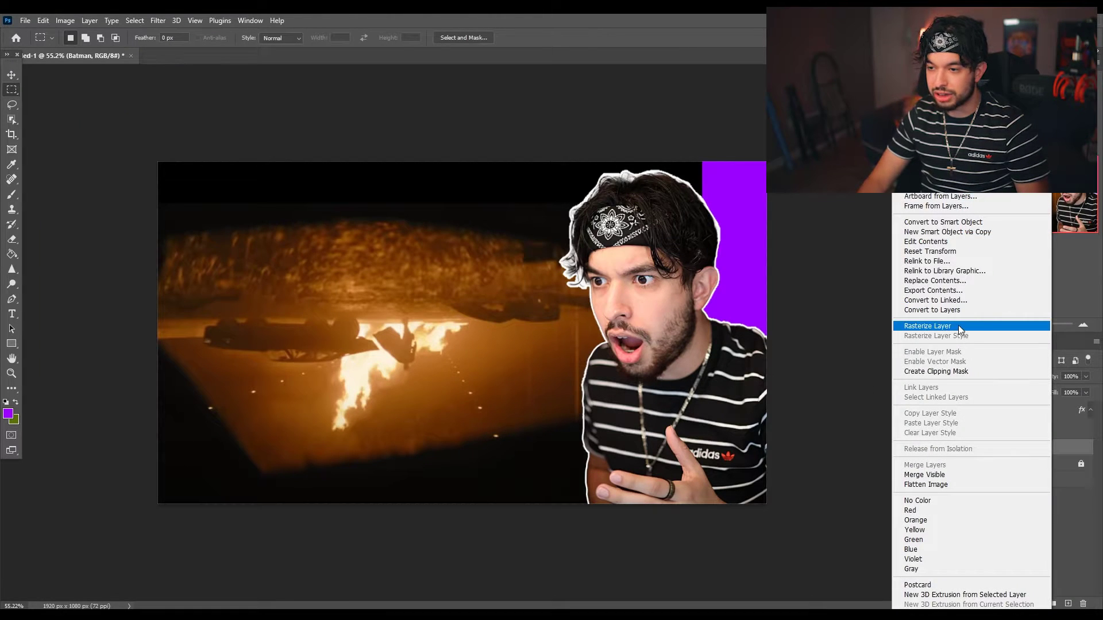
left_click(764, 68)
- Delete the vertical strip of the Batman layer behind the man, and shift the remaining image about 41 px left
left_click_drag(768, 162, 593, 530)
key("ctrl+d")
mouse_move(612, 538)
left_mouse_down()
mouse_move(599, 546)
mouse_move(602, 536)
left_mouse_up()
key("ctrl+d")
key("v")
scroll(464, 334, "up", 2)
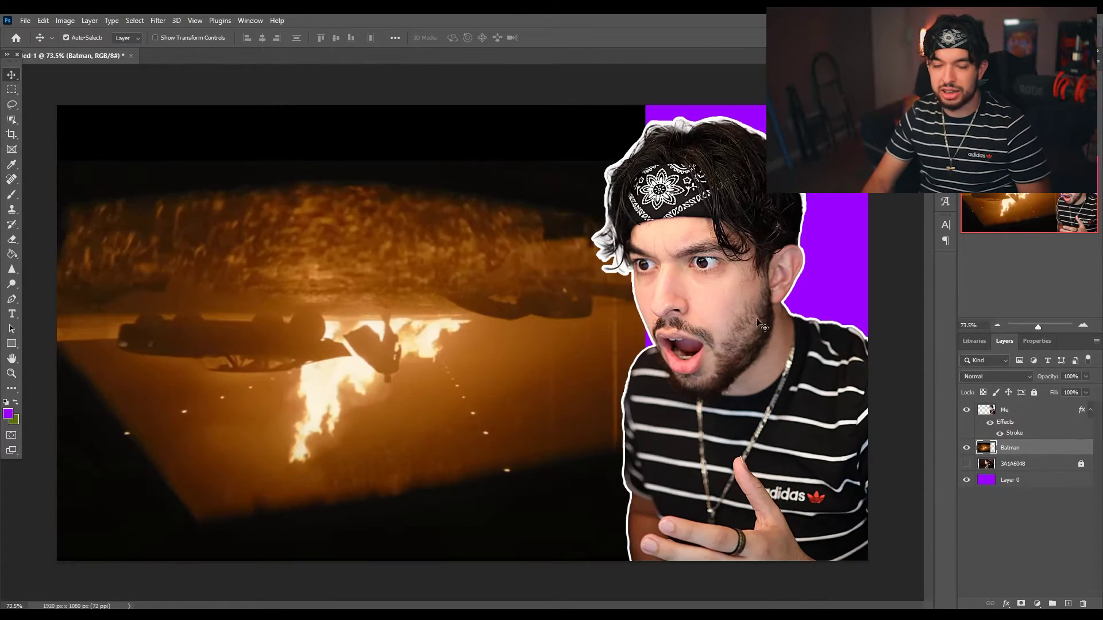
left_click_drag(484, 349, 468, 352)
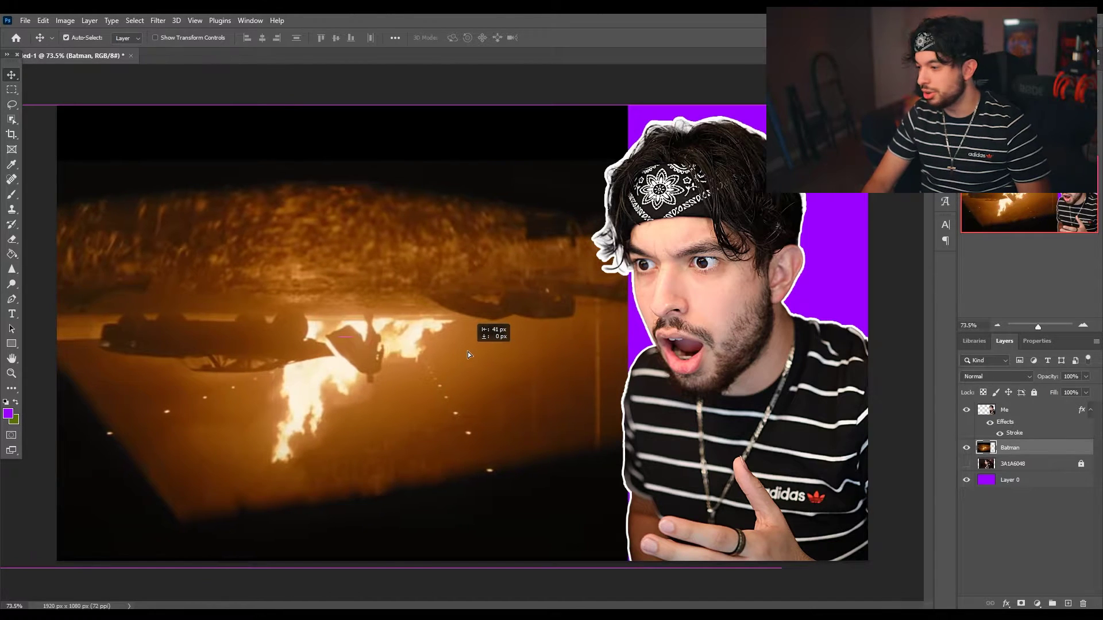
- Set up the Gradient tool with the Foreground to Transparent preset and change its starting colour stop to white, ffffff
left_click(713, 292)
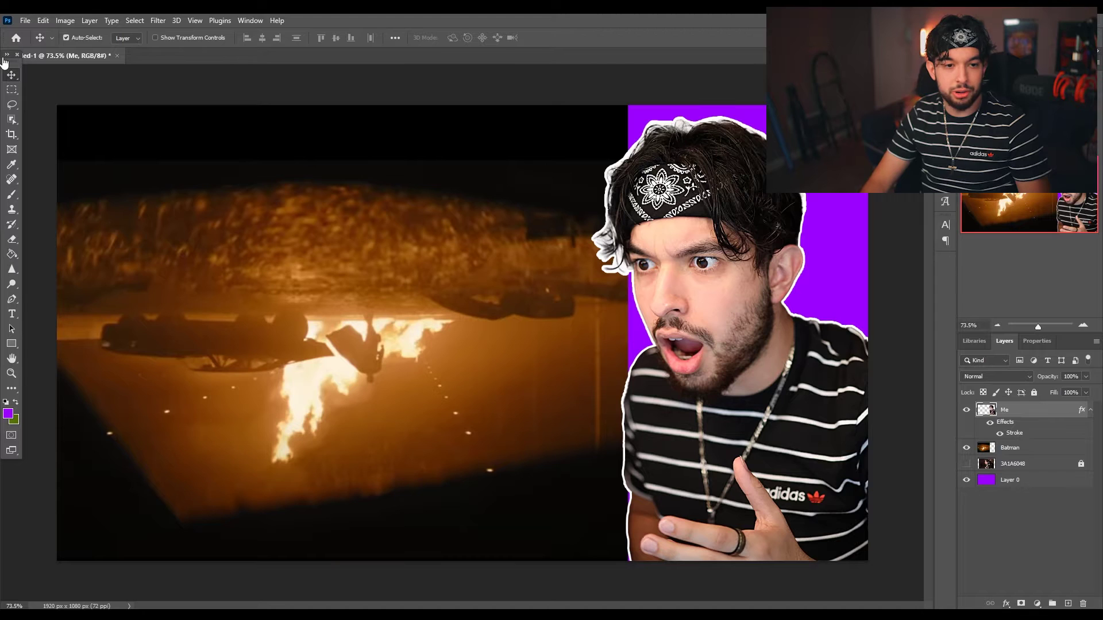
left_click(11, 257)
right_click(11, 255)
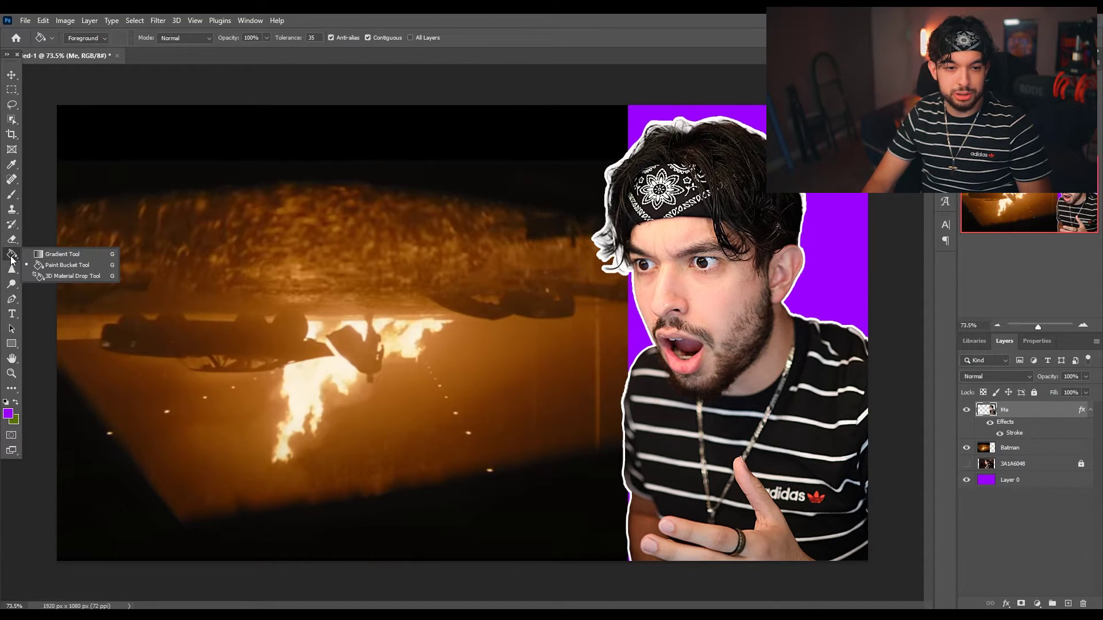
left_click(81, 255)
left_click(86, 37)
left_click(740, 147)
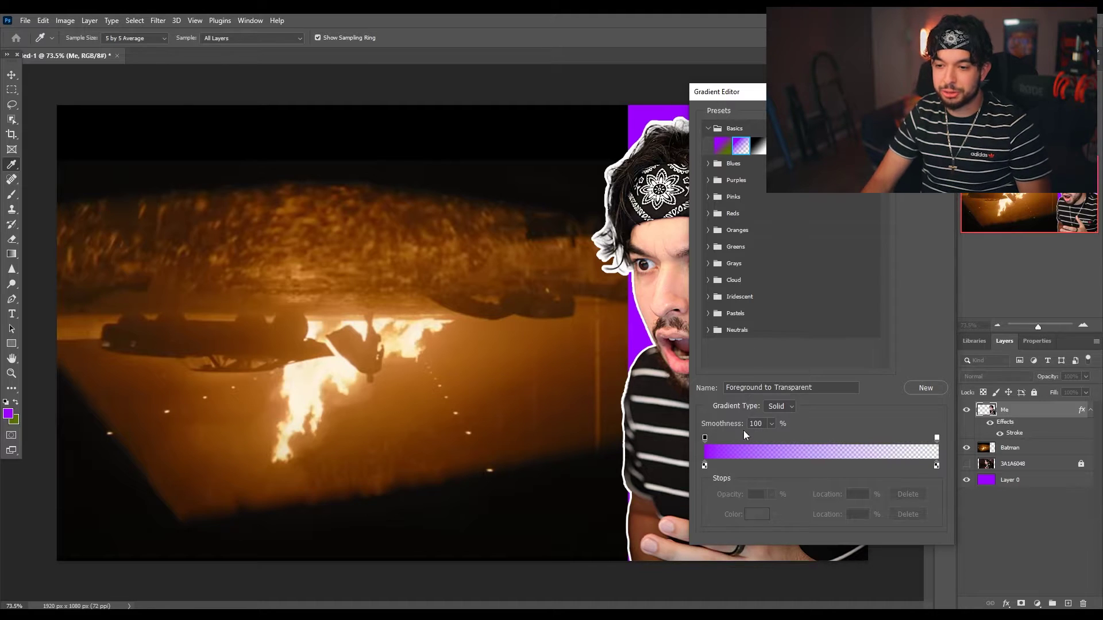
left_click(936, 466)
left_click(705, 466)
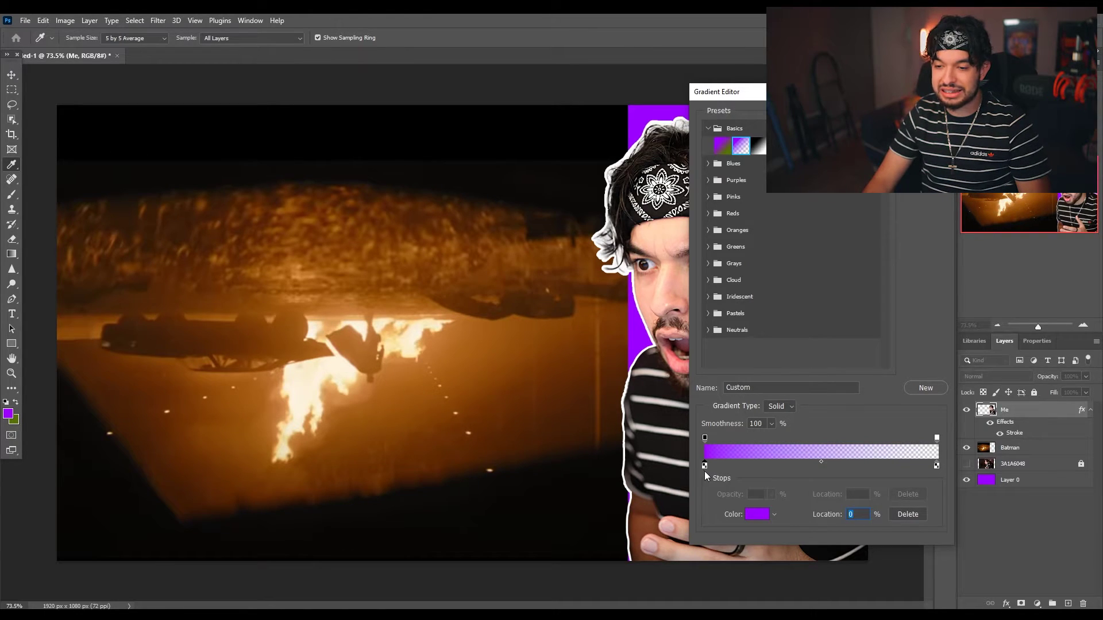
left_click(758, 515)
type("ffffff")
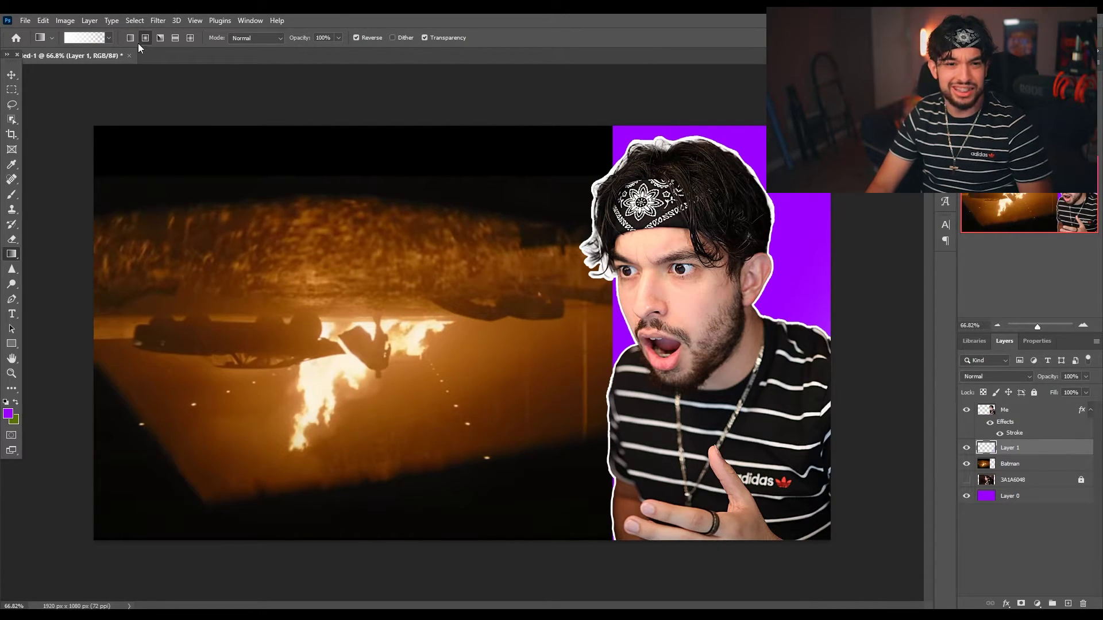
- Draw a white radial gradient on Layer 1 as a soft glow behind the man's lower body
left_click_drag(533, 372, 242, 147)
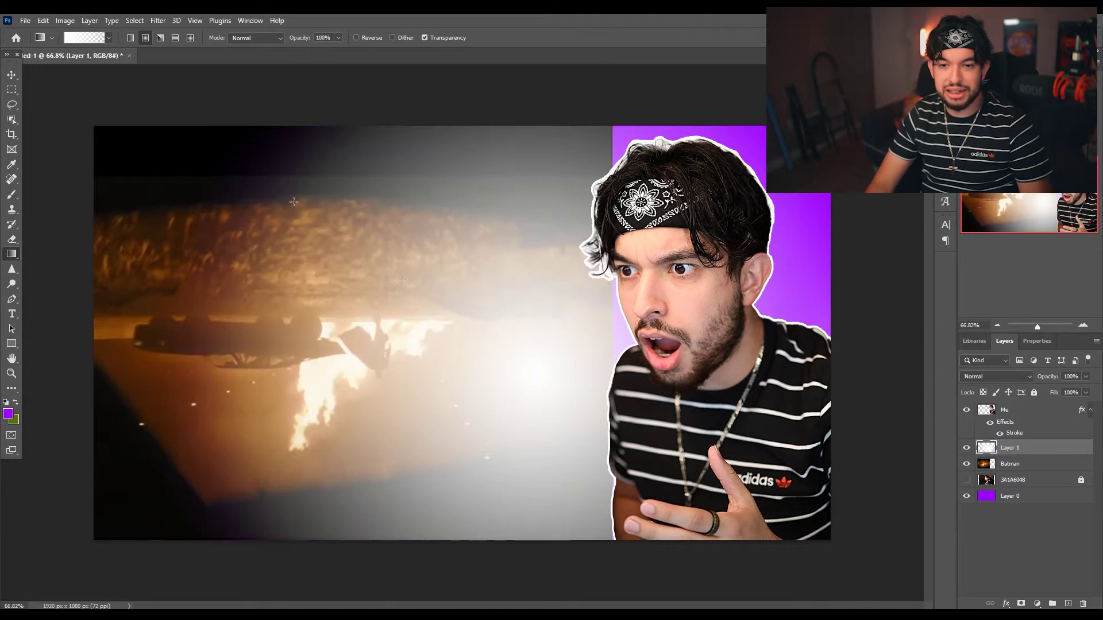
left_click_drag(467, 479, 718, 232)
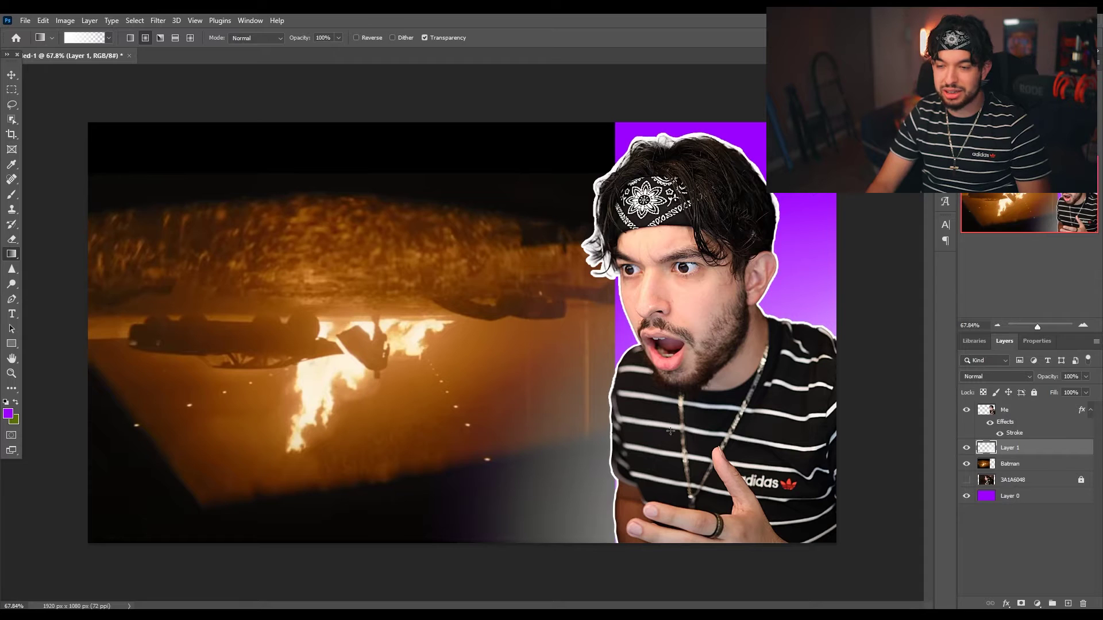
key("v")
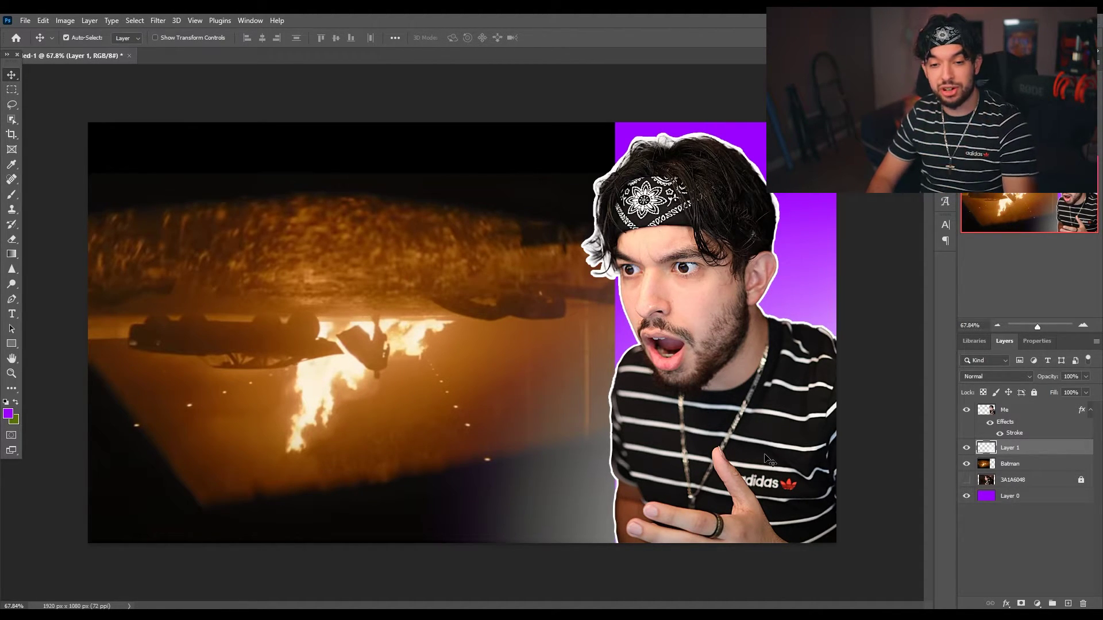
- Resize and position the red arrow so its tip points at the hanging figure beside the flames
left_click(351, 388)
scroll(351, 388, "up", 4)
scroll(275, 356, "up", 1)
key("ctrl+0")
left_click_drag(503, 287, 402, 201)
left_click_drag(529, 402, 562, 277)
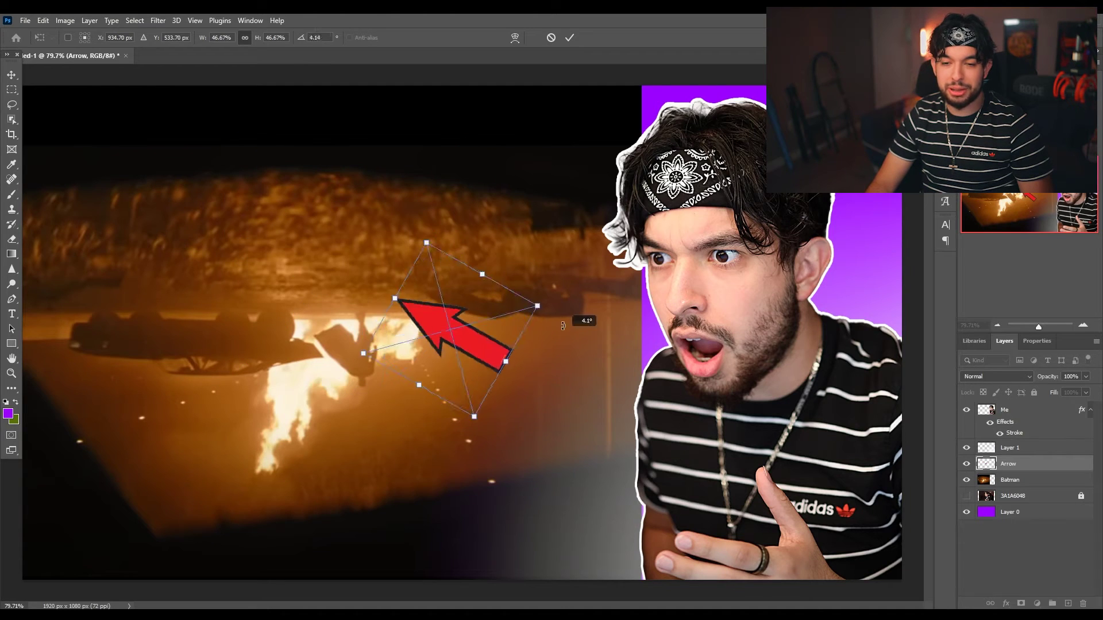
left_click_drag(494, 319, 478, 306)
key("Return")
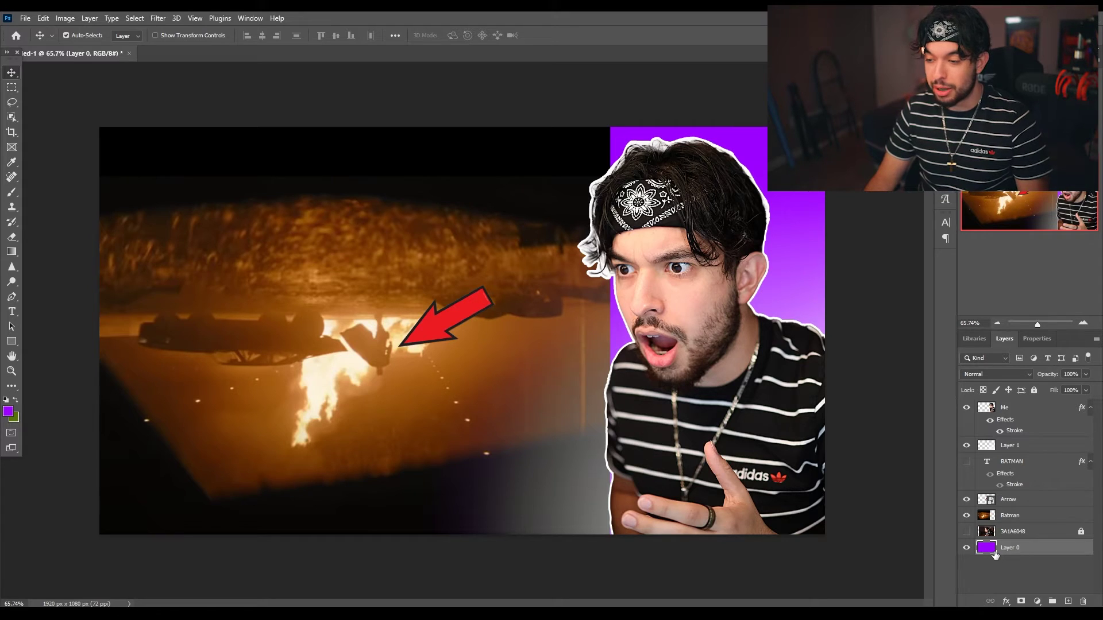
- Duplicate all layers, merge the duplicates into a single top layer, and hide the original layers beneath it
left_click(1013, 413, "shift")
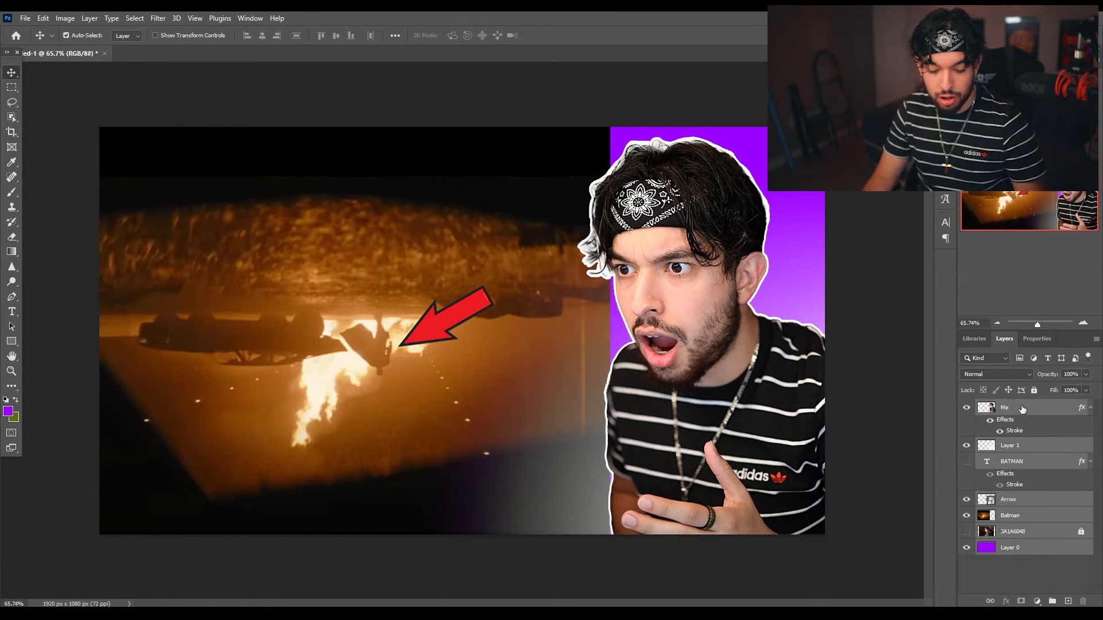
key("ctrl+j")
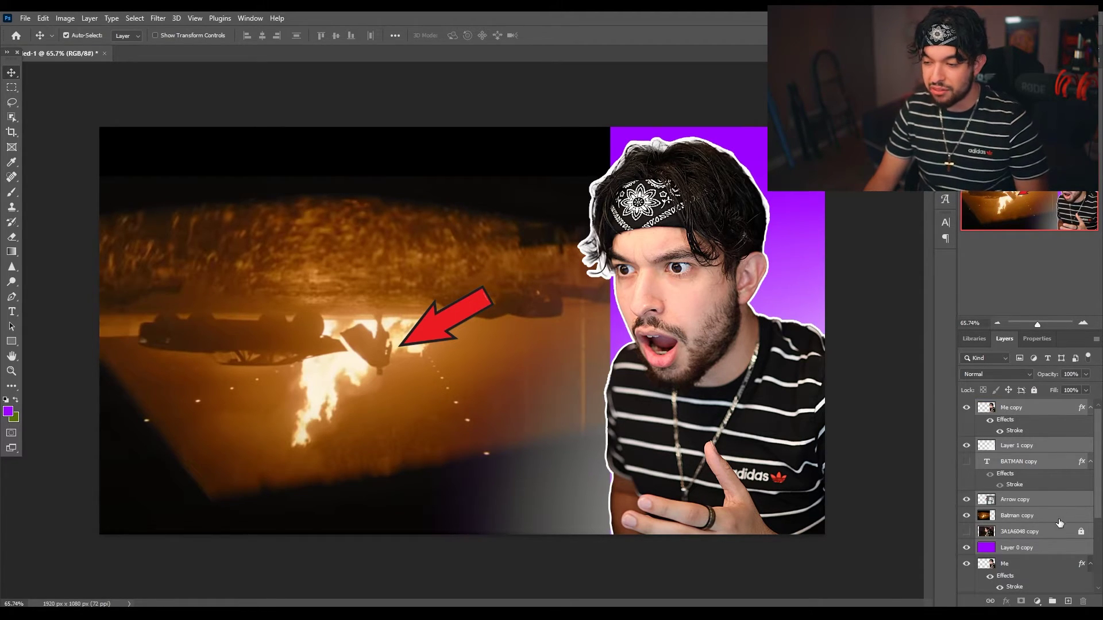
right_click(1032, 509)
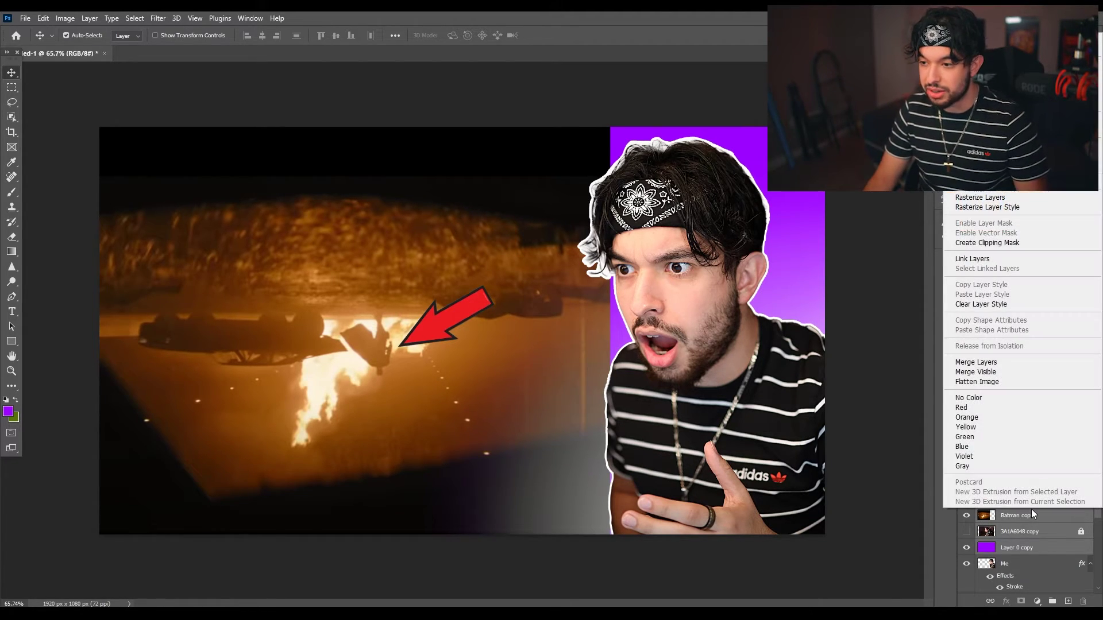
left_click(990, 363)
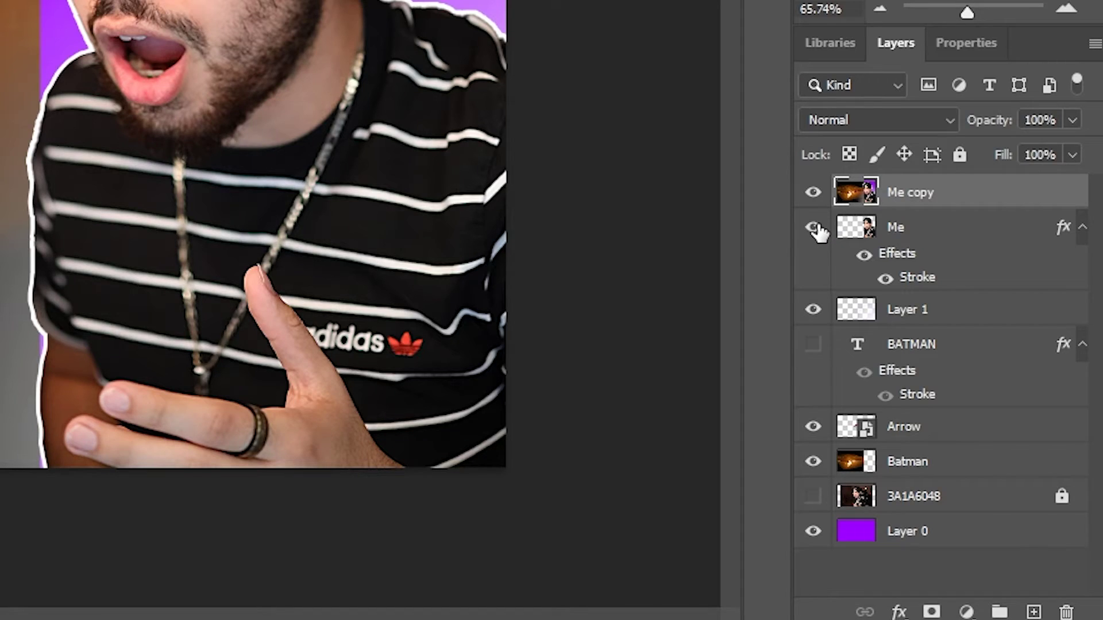
left_click_drag(816, 229, 808, 562)
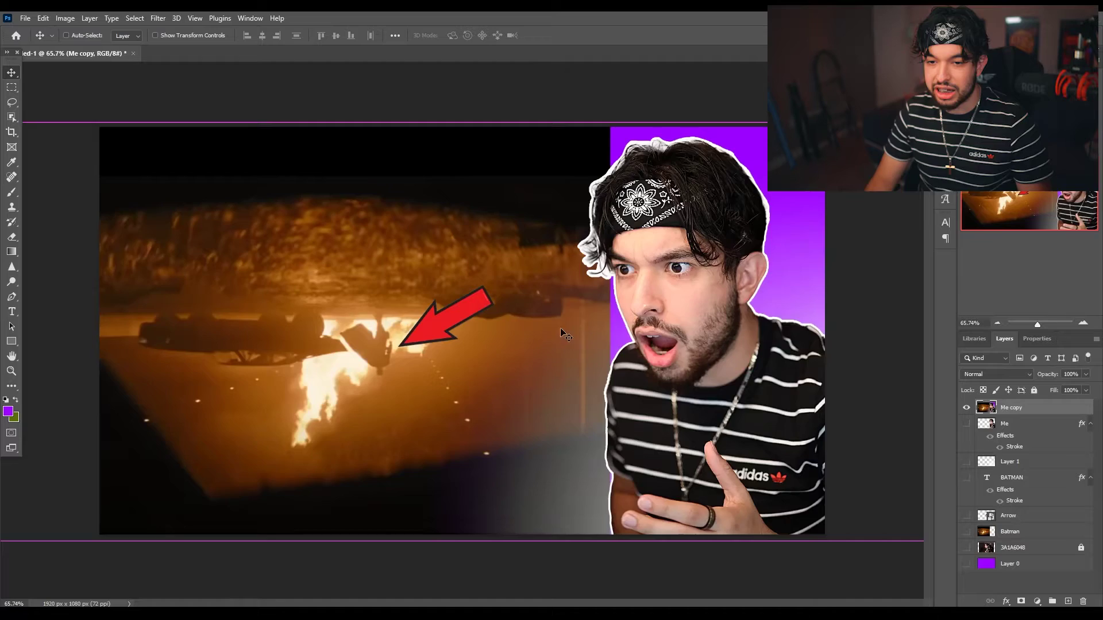
left_click_drag(618, 268, 546, 301)
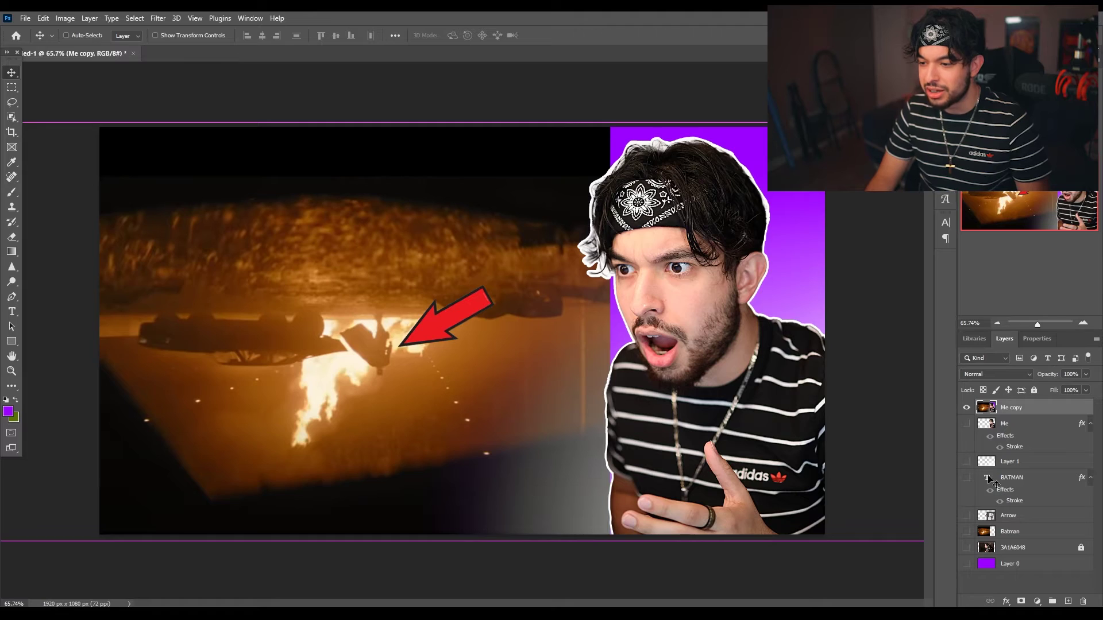
- Toggle the visibility of the Me copy and Me layers to compare the merged image with the separate cutout
left_click(964, 408)
left_click(966, 423)
left_click(966, 424)
left_click(966, 407)
left_click(967, 424, "alt")
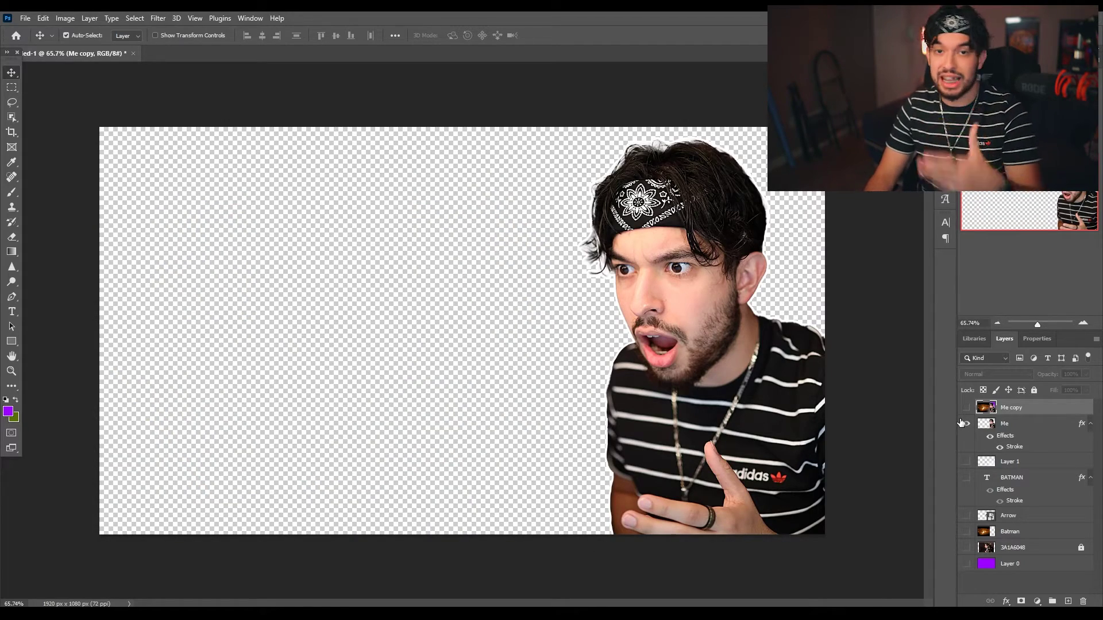
left_click(966, 408, "alt")
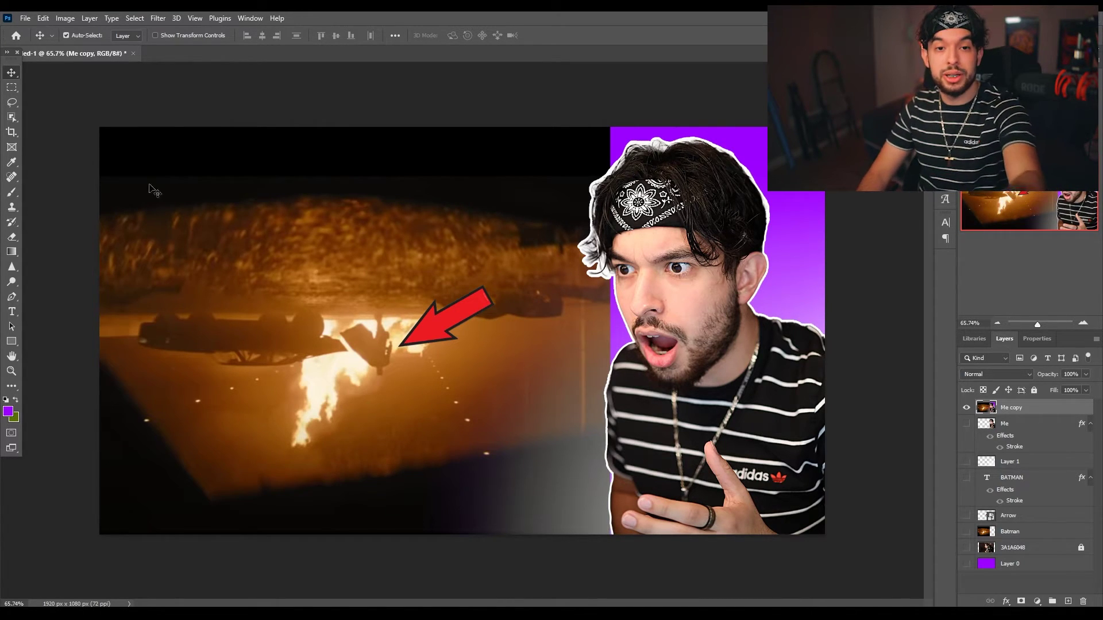
- Sharpen the merged Me copy layer with Unsharp Mask at 49% amount, 2.4 pixels radius and threshold 0
left_click(158, 18)
mouse_move(224, 233)
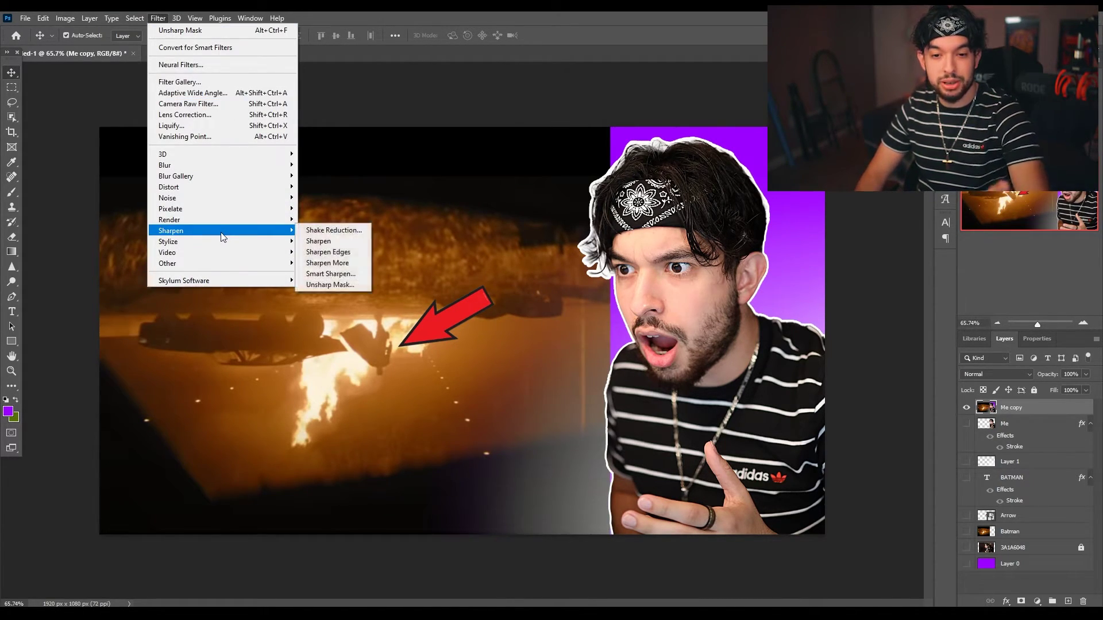
left_click(326, 284)
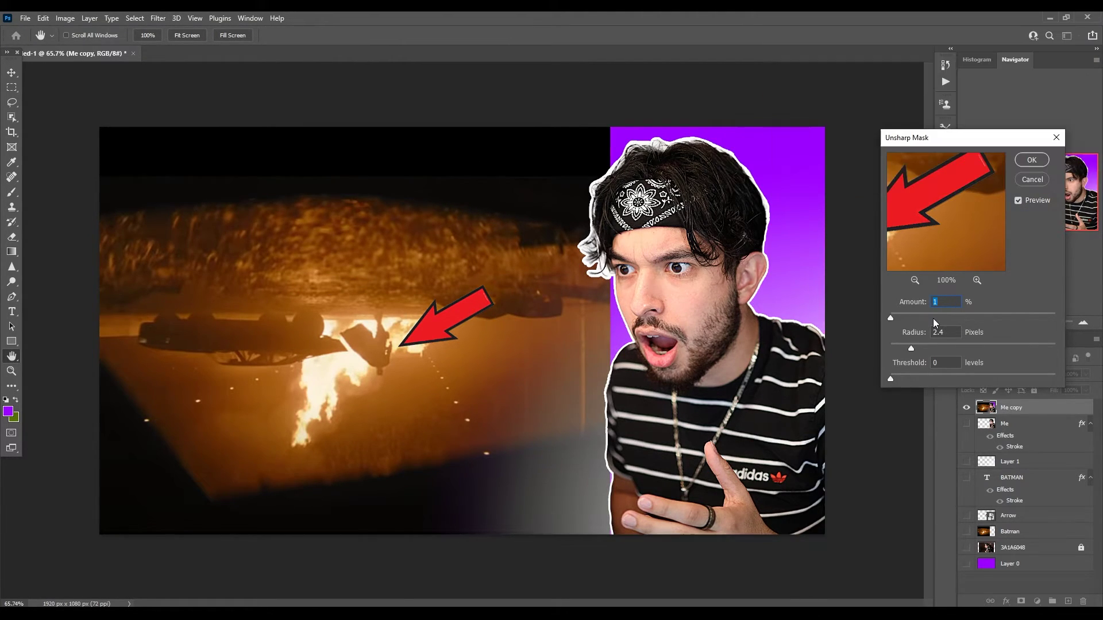
left_click_drag(932, 318, 1090, 324)
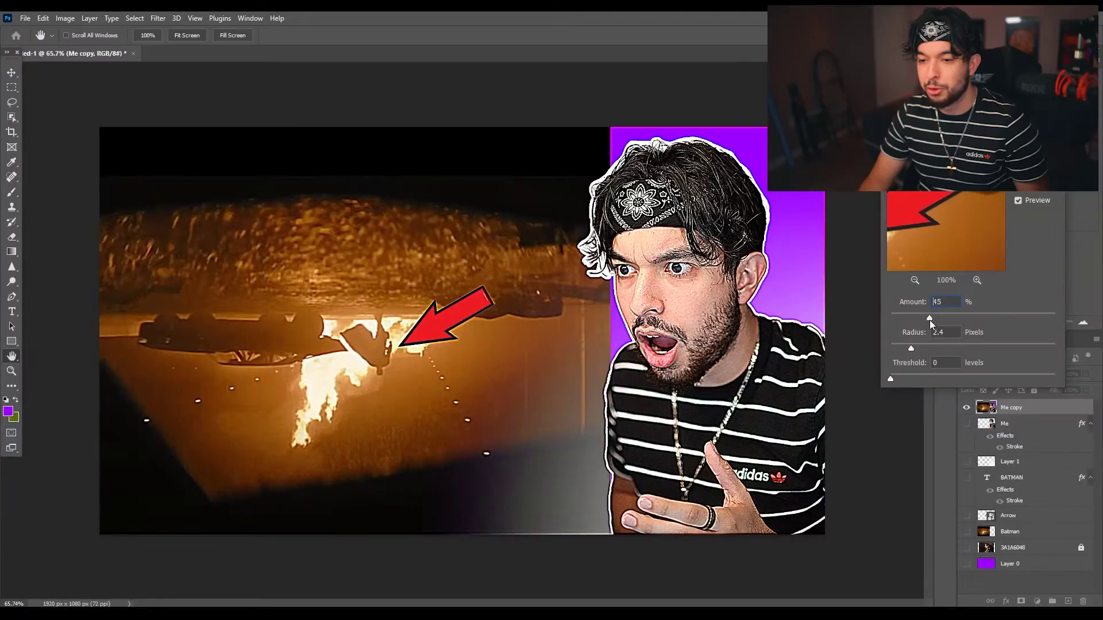
left_click_drag(930, 320, 933, 319)
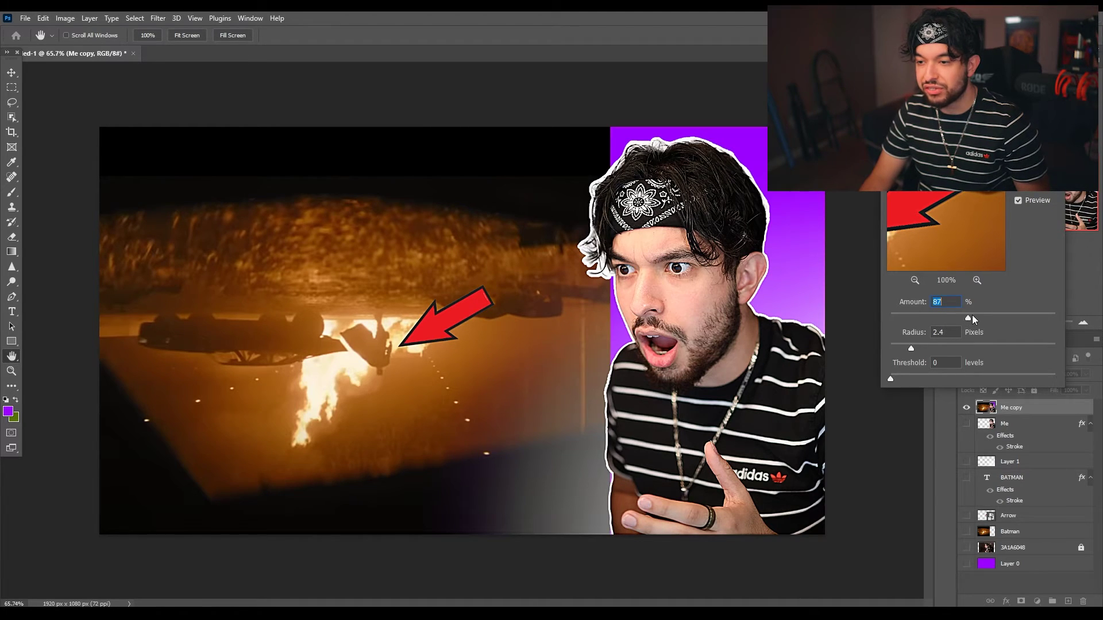
left_click_drag(972, 314, 939, 319)
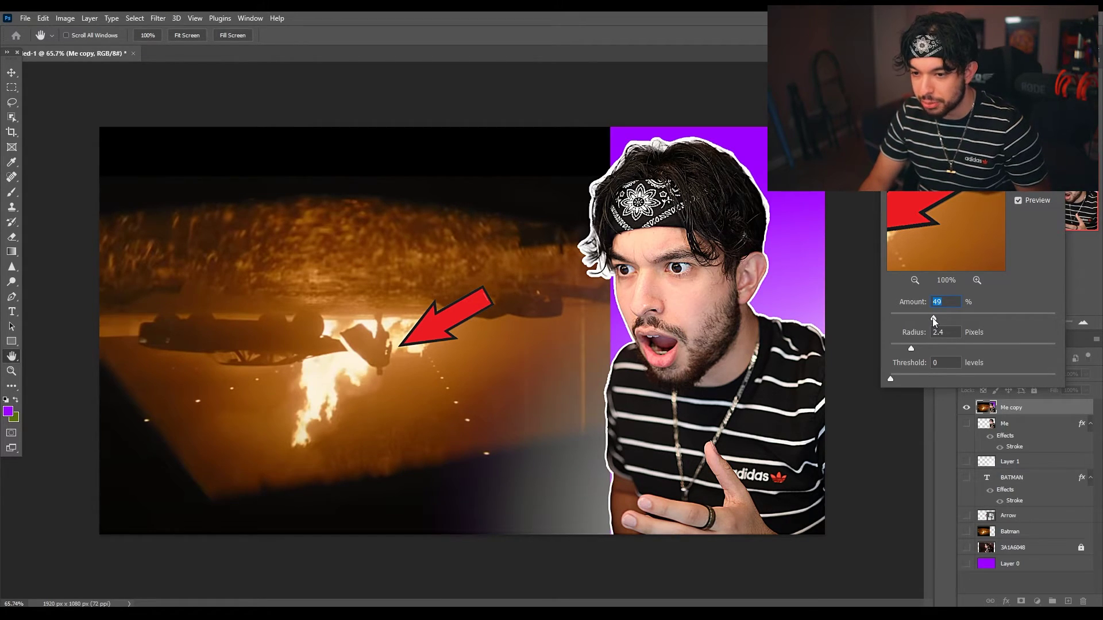
key("Return")
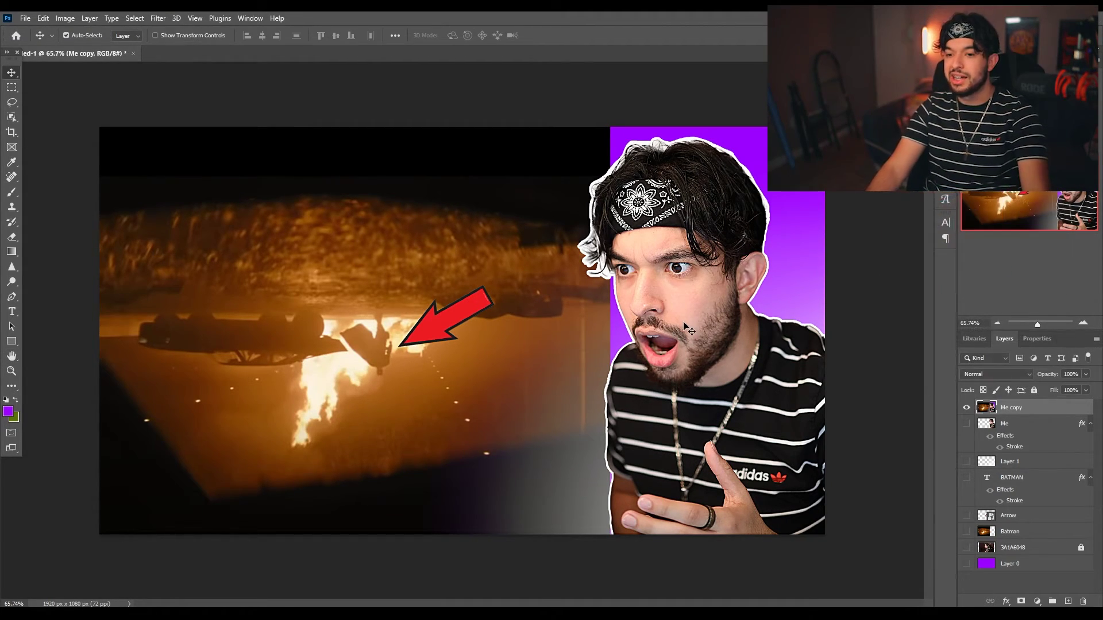
- Hide the merged Me copy layer and show the original layers, keeping BATMAN and 3A1A6048 hidden
left_click(967, 407)
left_click_drag(967, 425, 965, 591)
left_click(966, 477)
left_click(966, 548)
- Recolour the purple Layer 0 background to red with a Hue/Saturation hue shift of +87
left_click(996, 563)
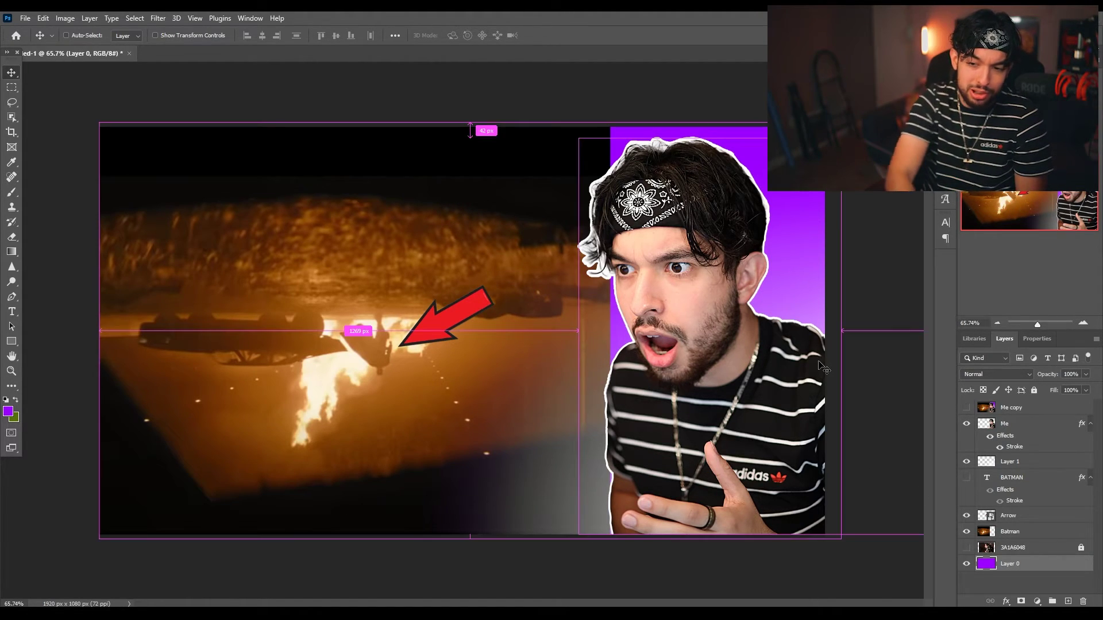
key("ctrl+u")
left_click(1029, 309)
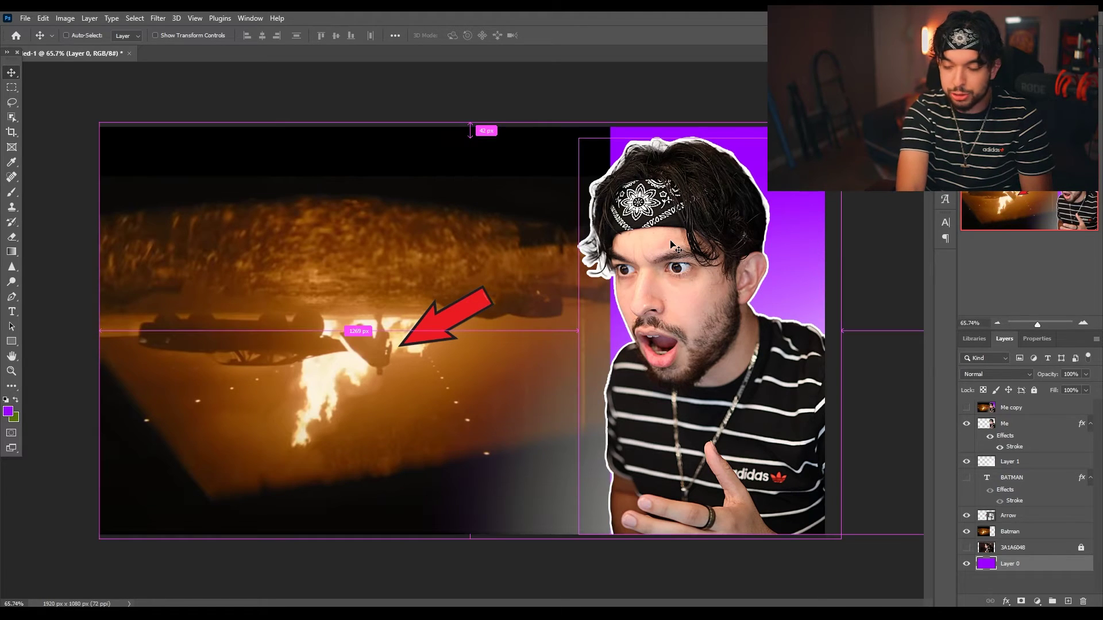
key("ctrl+u")
left_click_drag(905, 344, 945, 351)
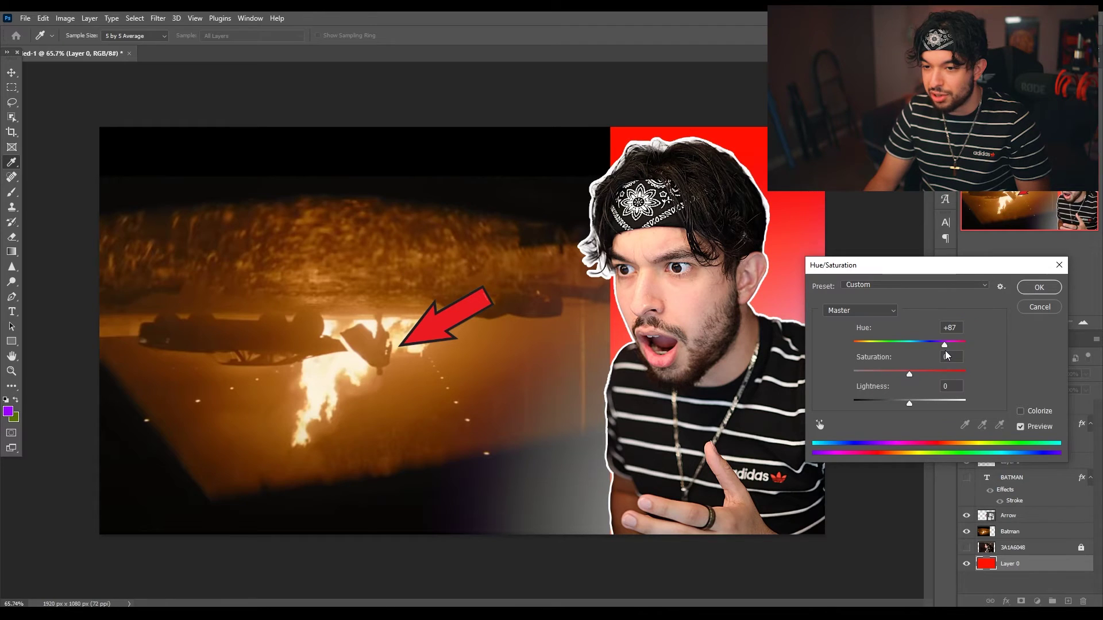
left_click_drag(945, 355, 945, 355)
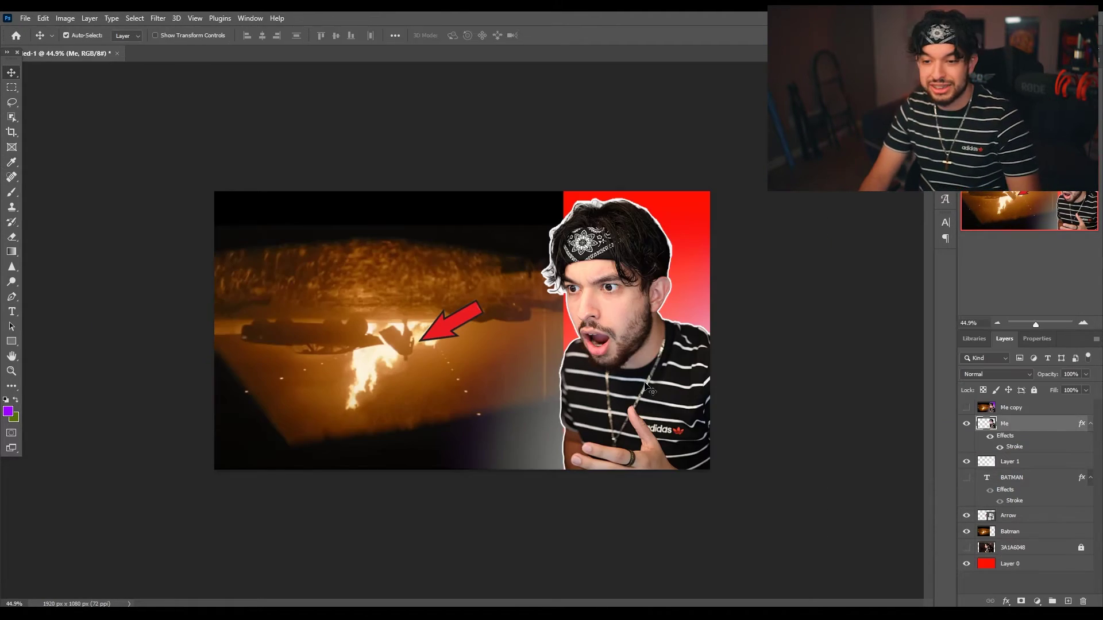
- Enlarge the Me layer and reposition it so the man's head and shoulders fill the canvas's right side
key("ctrl+t")
mouse_move(777, 470)
left_mouse_down()
mouse_move(839, 524)
mouse_move(782, 486)
left_mouse_up()
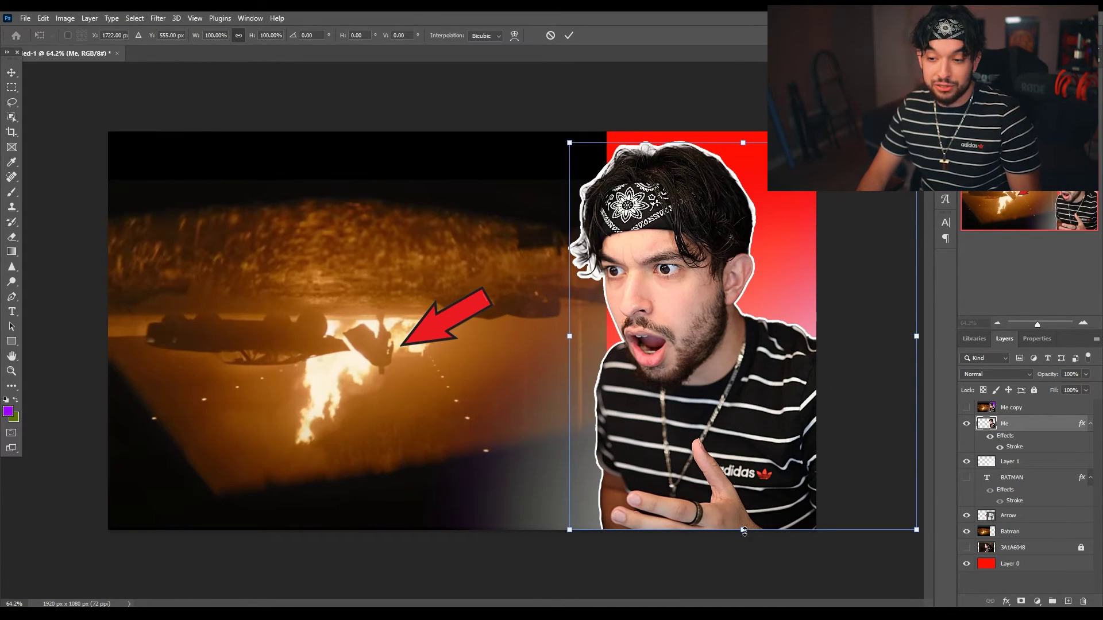
mouse_move(744, 531)
left_mouse_down()
mouse_move(735, 610)
mouse_move(733, 534)
left_mouse_up()
key("Return")
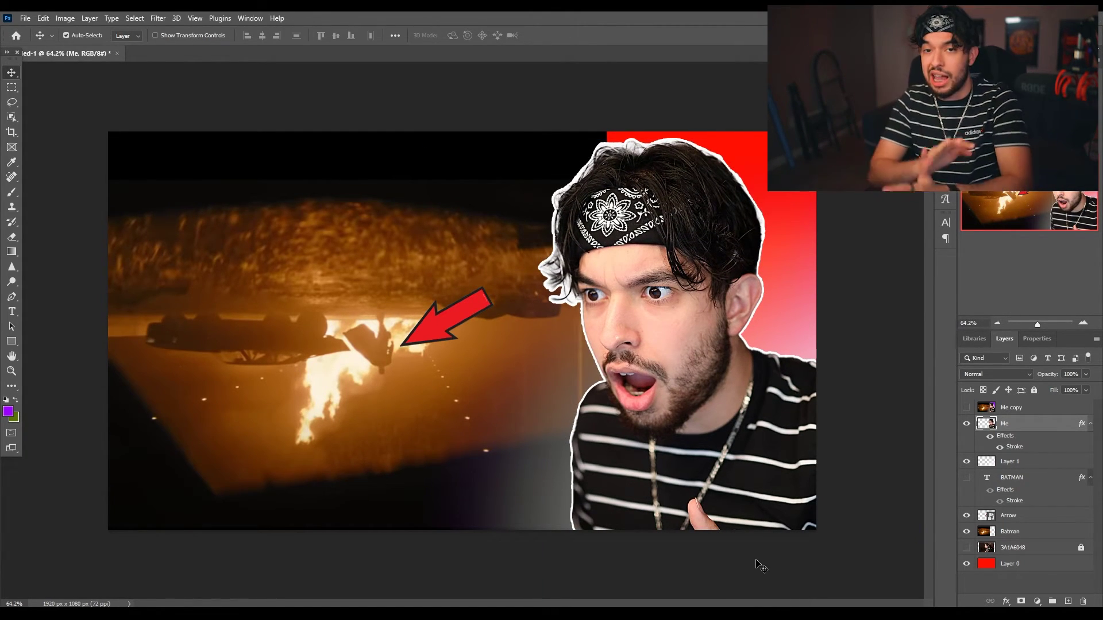